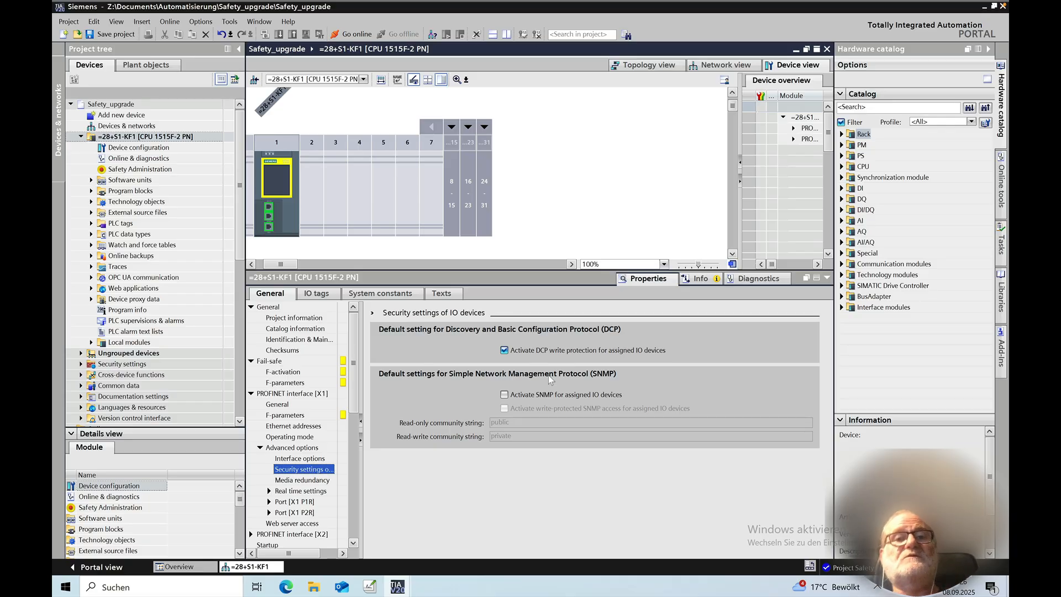
Step: Copy the -A2 module's article number 6ES7526-1BH00-0AB0 from the wiring diagram PDF and search the hardware catalog for it
{"action": "key", "text": "super+Tab"}
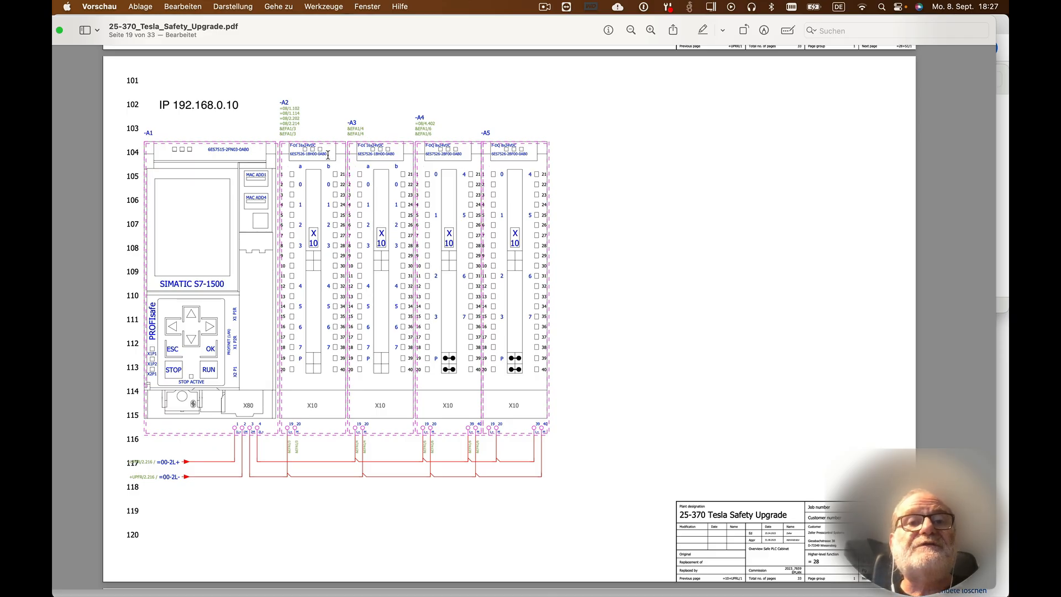
{"action": "left_click_drag", "start_coordinate": [328, 155], "coordinate": [289, 154]}
{"action": "key", "text": "ctrl+c"}
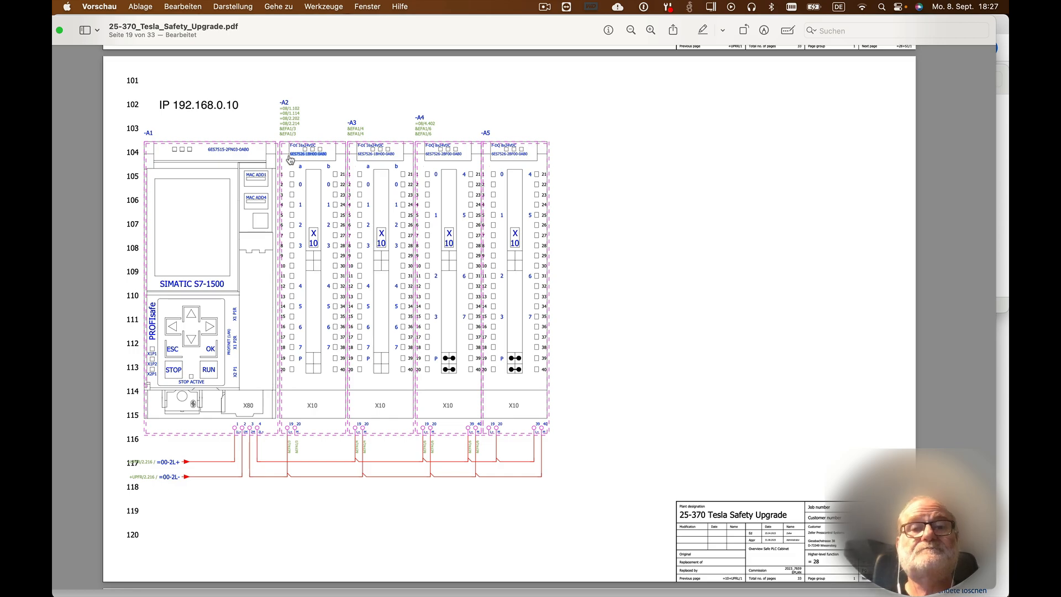
{"action": "key", "text": "ctrl+Right"}
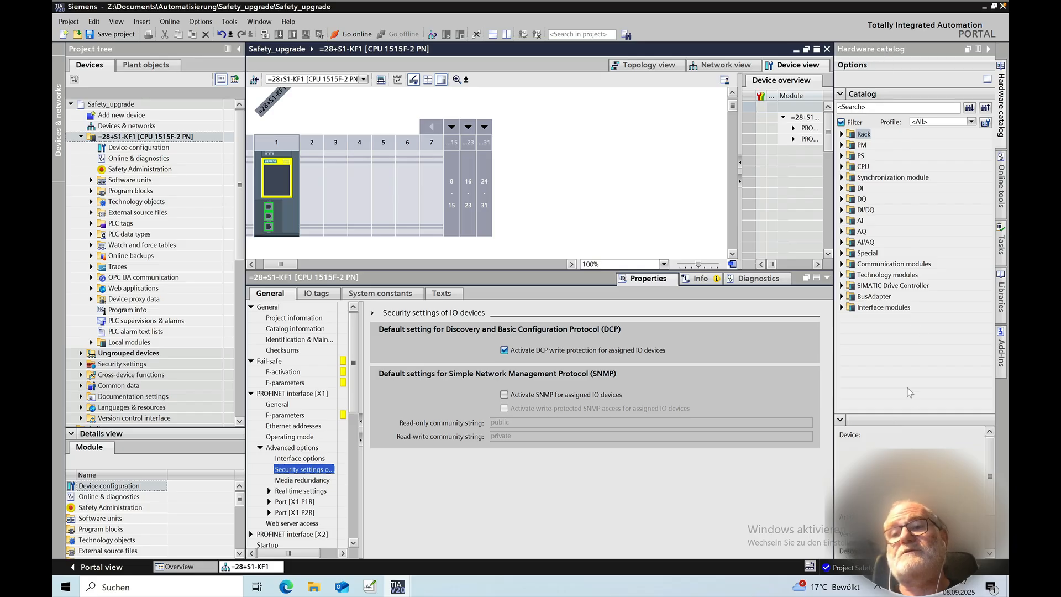
{"action": "left_click", "coordinate": [875, 106]}
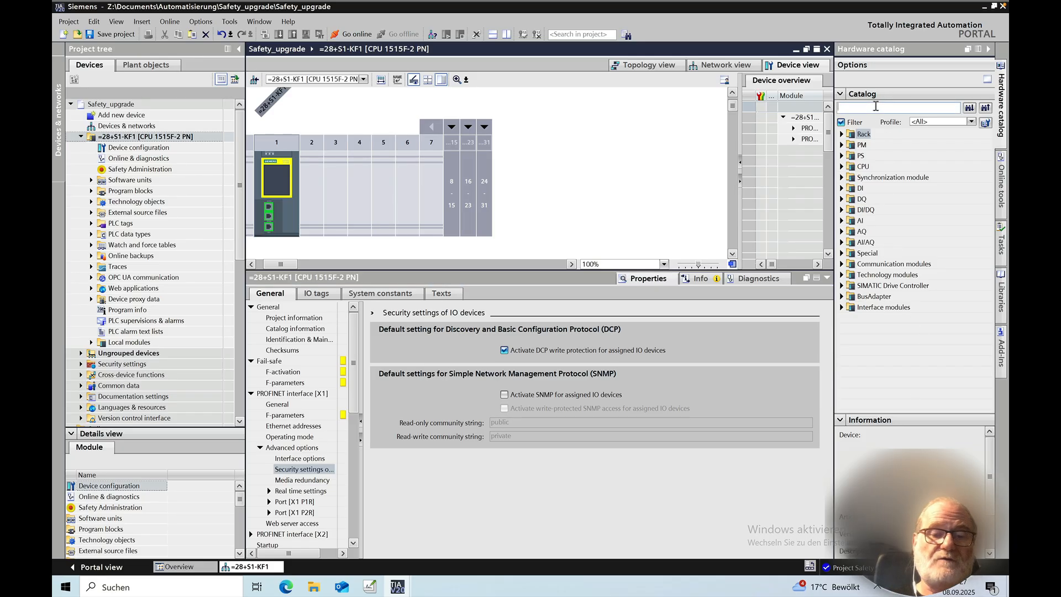
{"action": "key", "text": "ctrl+v"}
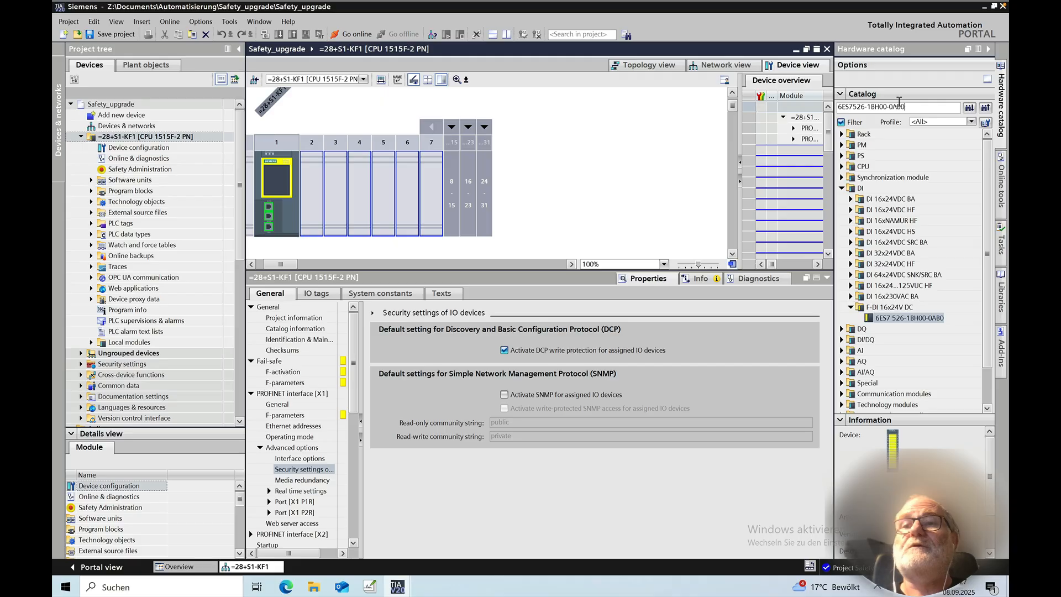
Step: Insert an F-DI 16x24V DC module (6ES7 526-1BH00-0AB0) into slots 2 and 3 of the rack and collapse slots 16–23
{"action": "left_click", "coordinate": [903, 319]}
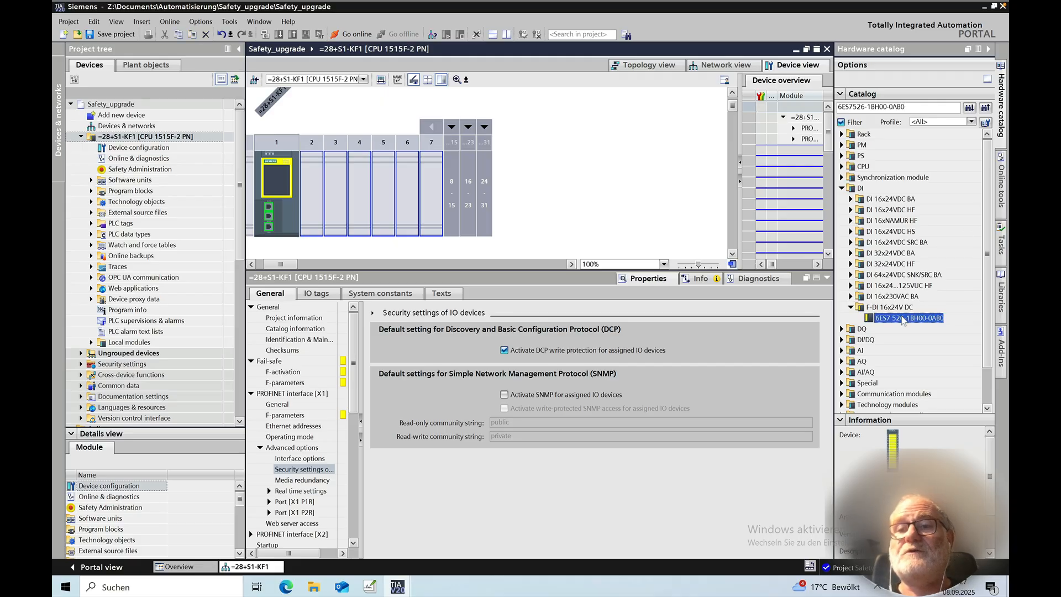
{"action": "left_click_drag", "start_coordinate": [903, 320], "coordinate": [356, 206]}
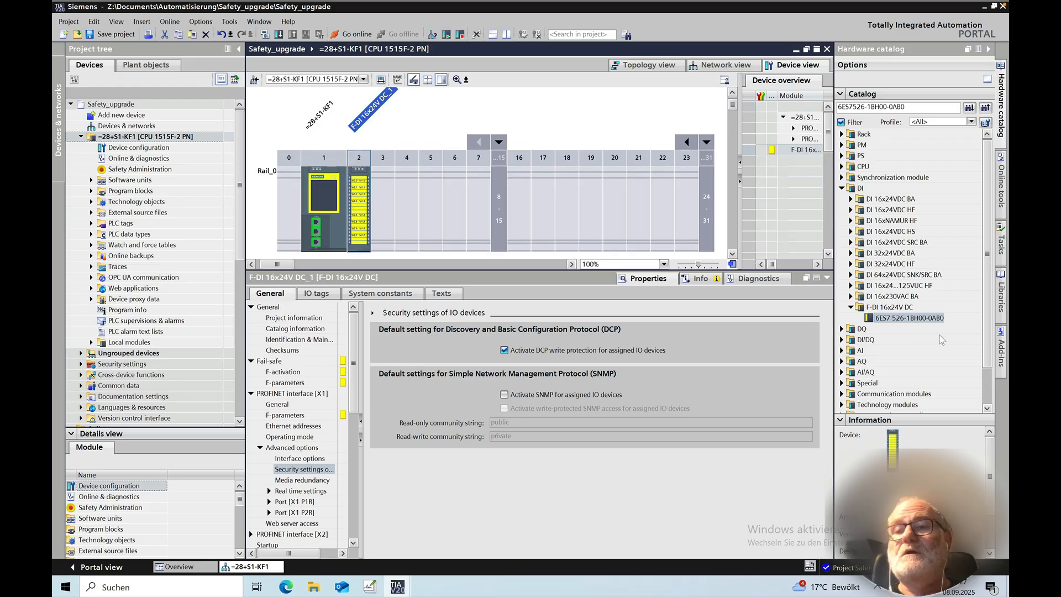
{"action": "left_click_drag", "start_coordinate": [909, 318], "coordinate": [386, 205]}
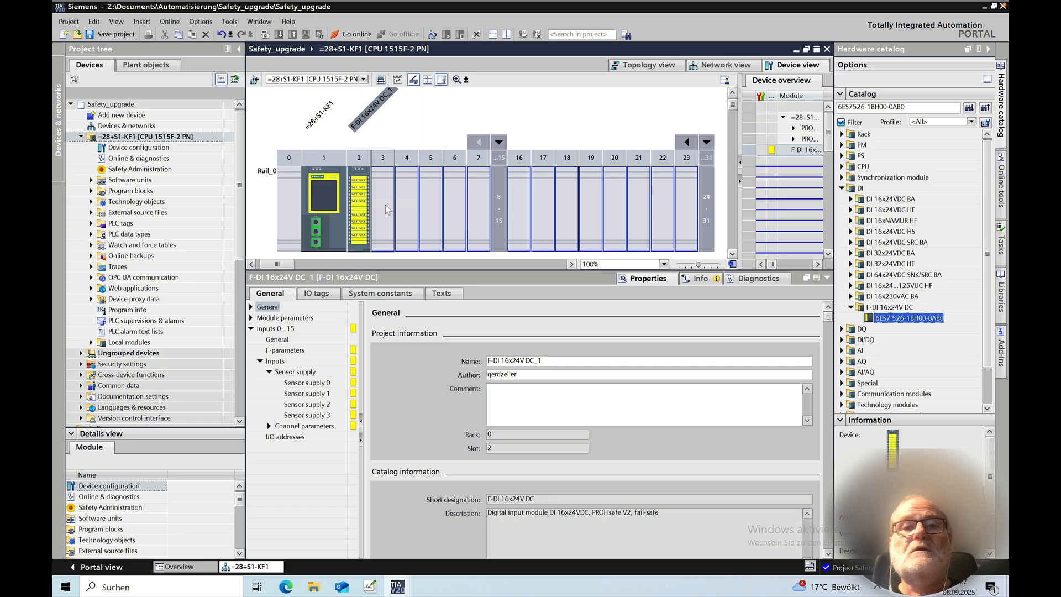
{"action": "left_click_drag", "start_coordinate": [386, 204], "coordinate": [386, 205]}
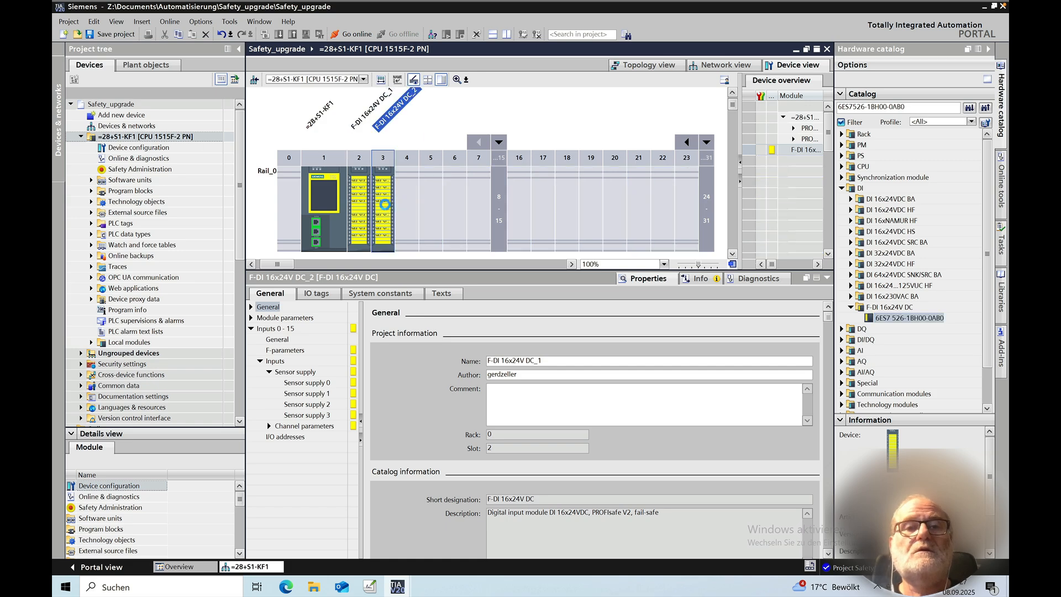
{"action": "left_click", "coordinate": [687, 144]}
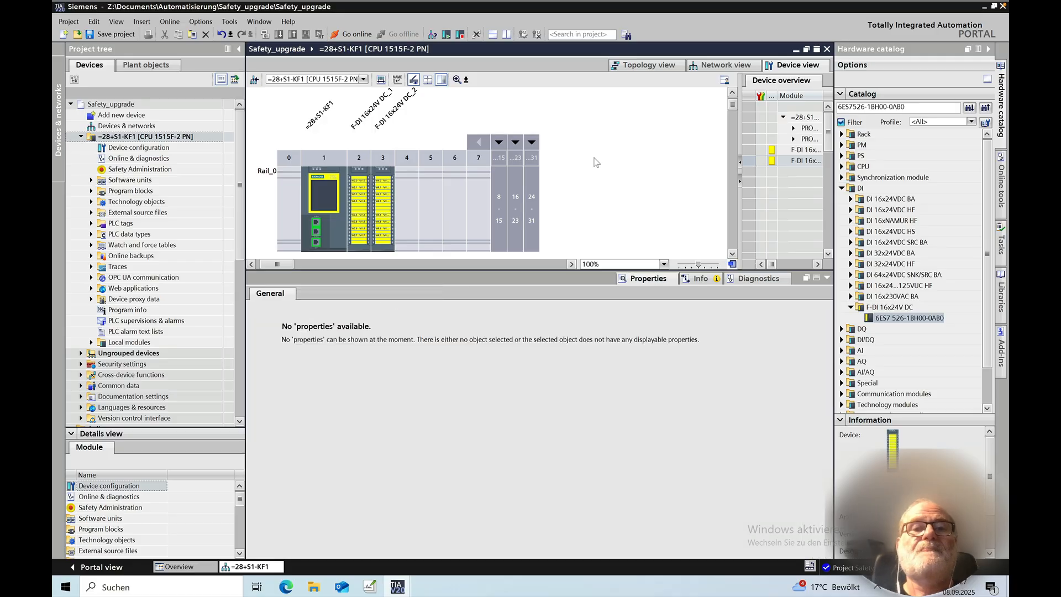
Step: Copy the -A4 module's article number 6ES7526-2BF00-0AB0 from the wiring diagram PDF and search the hardware catalog for it
{"action": "key", "text": "ctrl+Left"}
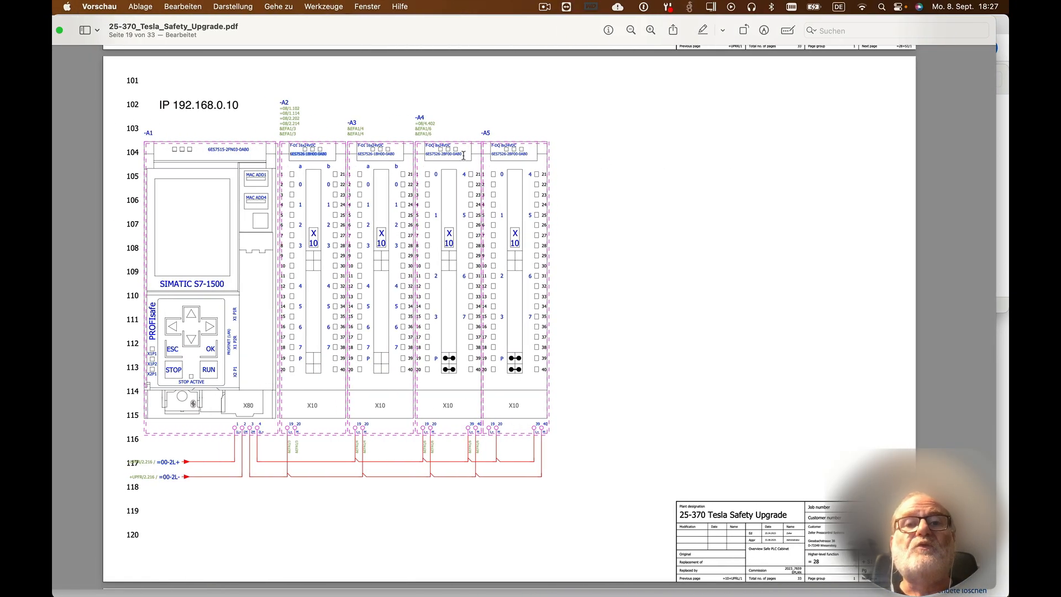
{"action": "left_click_drag", "start_coordinate": [463, 156], "coordinate": [424, 156]}
{"action": "key", "text": "ctrl+c"}
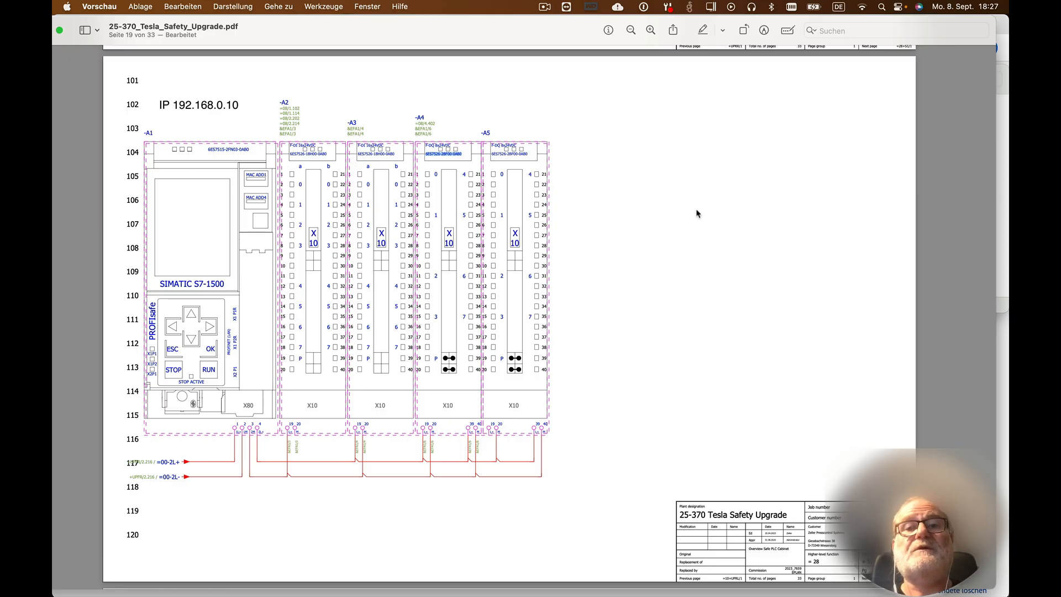
{"action": "key", "text": "ctrl+Right"}
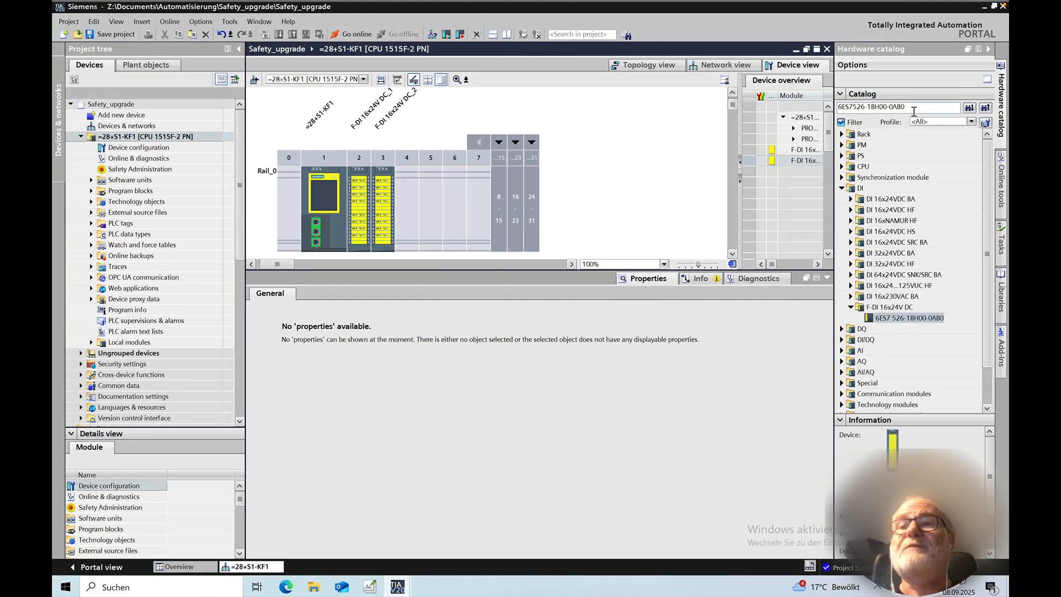
{"action": "left_click_drag", "start_coordinate": [914, 111], "coordinate": [821, 112]}
{"action": "key", "text": "ctrl+v"}
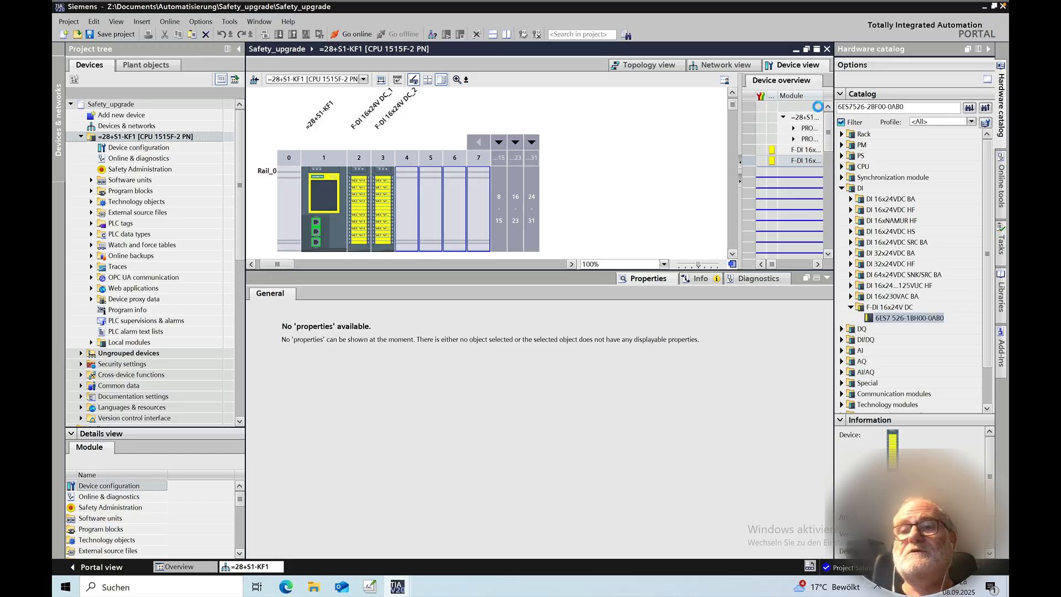
{"action": "key", "text": "Return"}
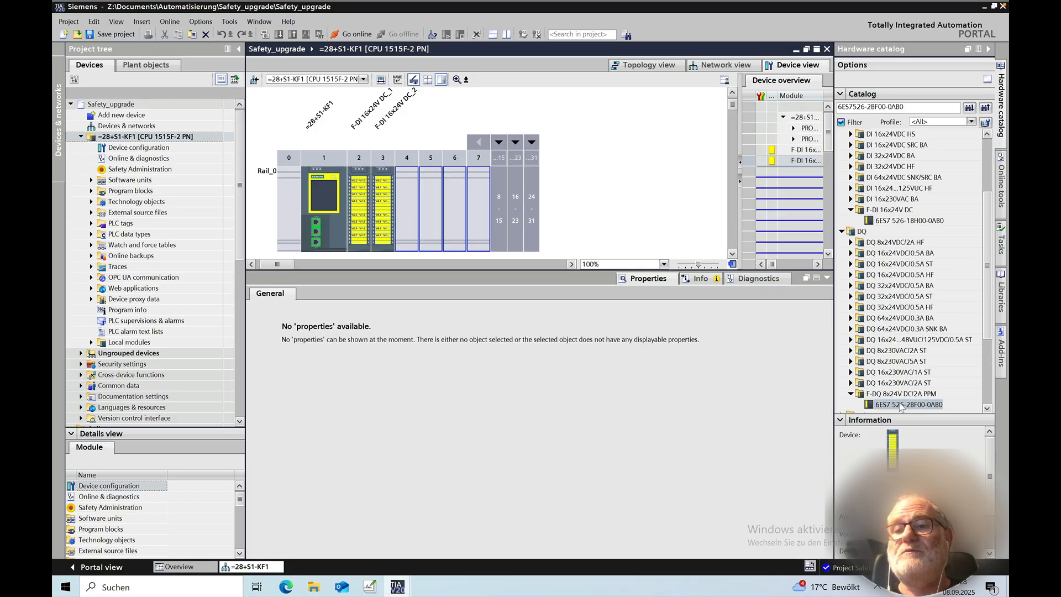
Step: Insert an F-DQ 8x24V DC/2A PPM module (6ES7 526-2BF00-0AB0) into slots 4 and 5 and enlarge the rack's viewing area
{"action": "left_click_drag", "start_coordinate": [902, 405], "coordinate": [410, 193]}
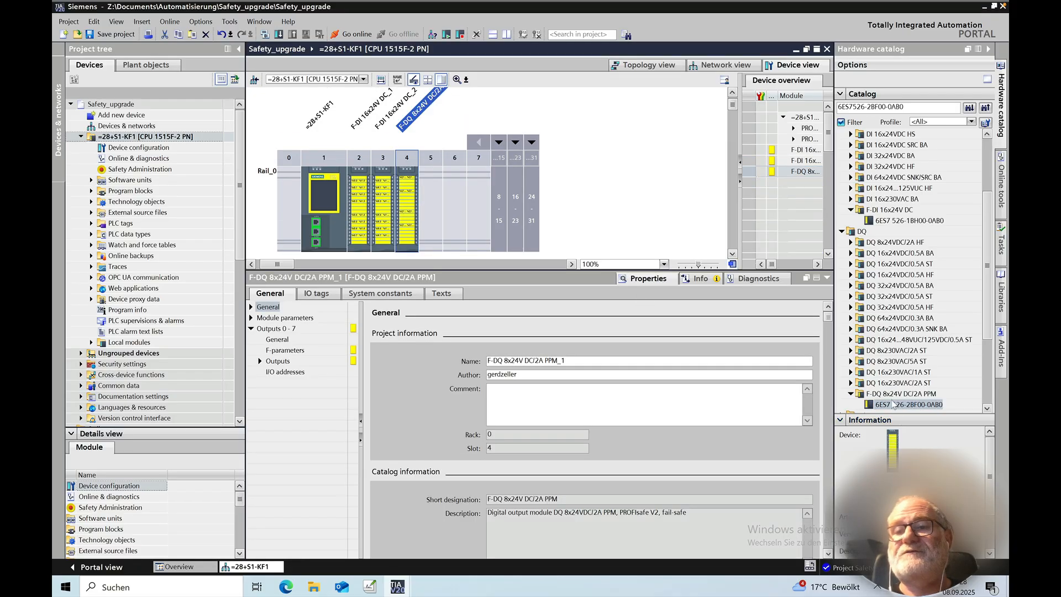
{"action": "left_click_drag", "start_coordinate": [893, 404], "coordinate": [437, 202]}
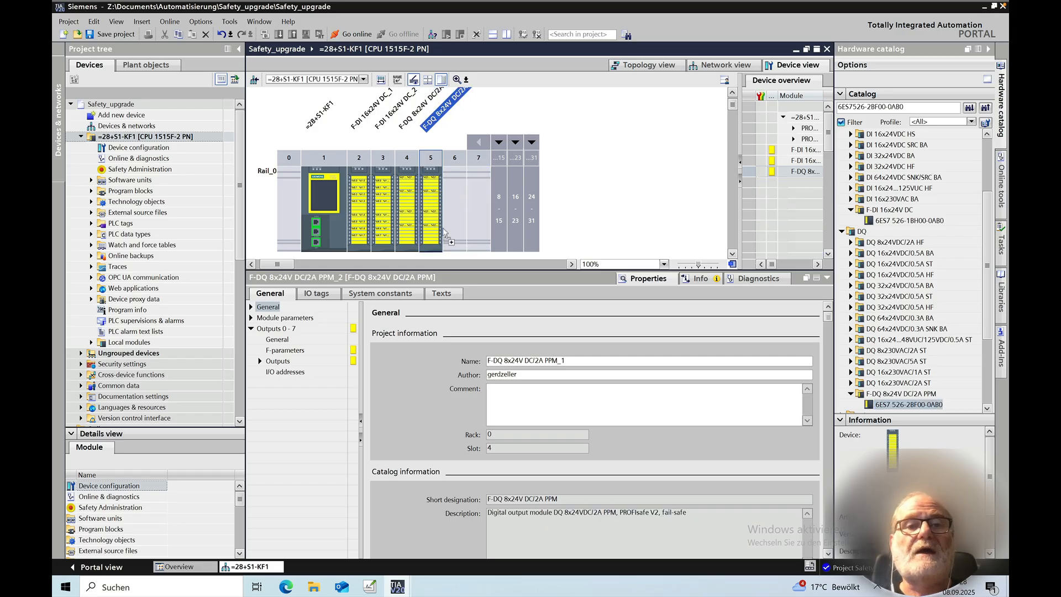
{"action": "left_click", "coordinate": [491, 264]}
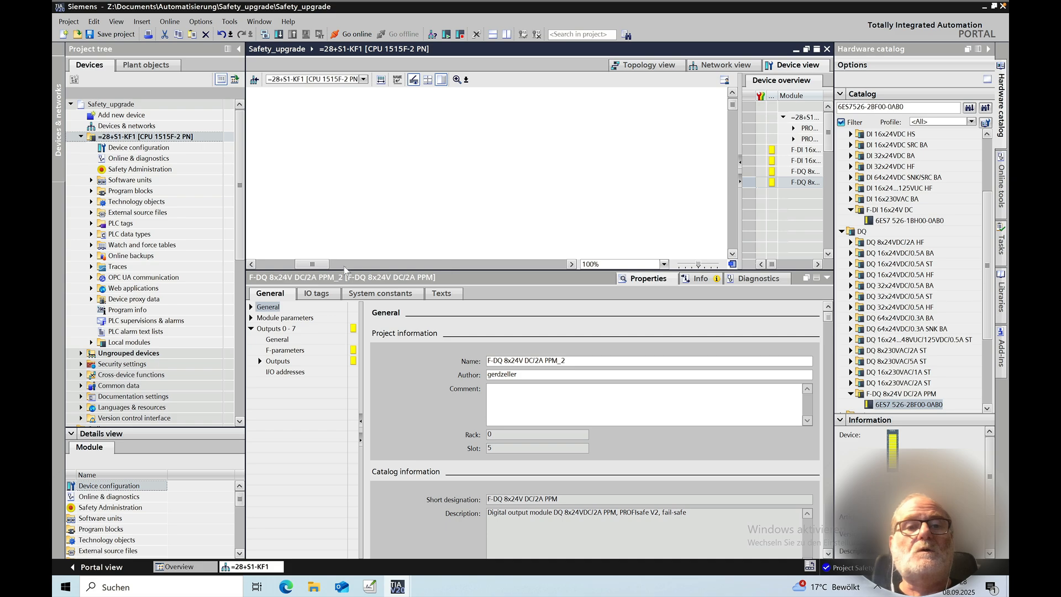
{"action": "left_click", "coordinate": [279, 265]}
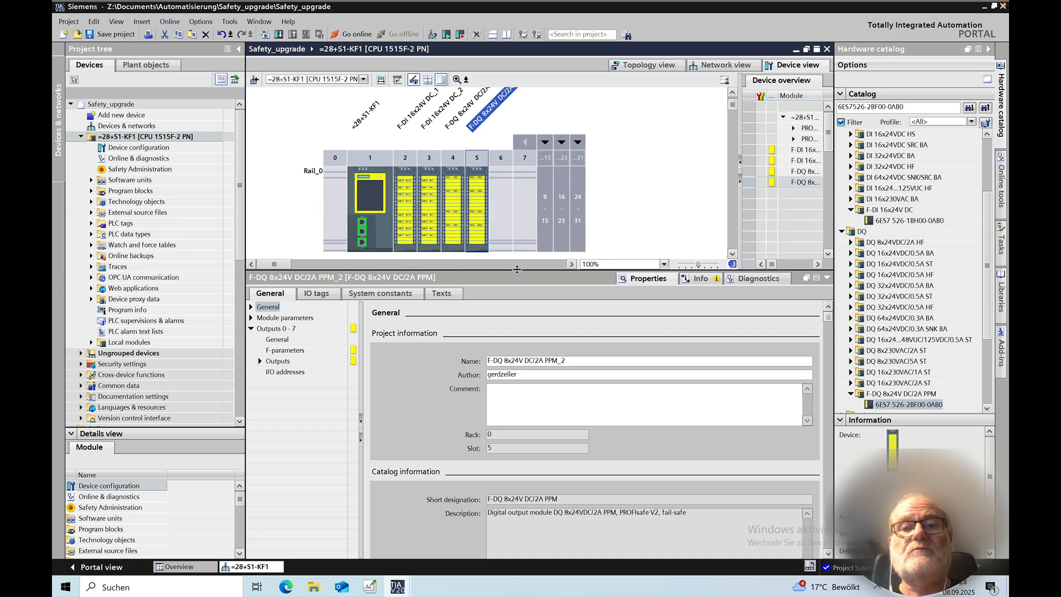
{"action": "left_click_drag", "start_coordinate": [517, 269], "coordinate": [516, 331]}
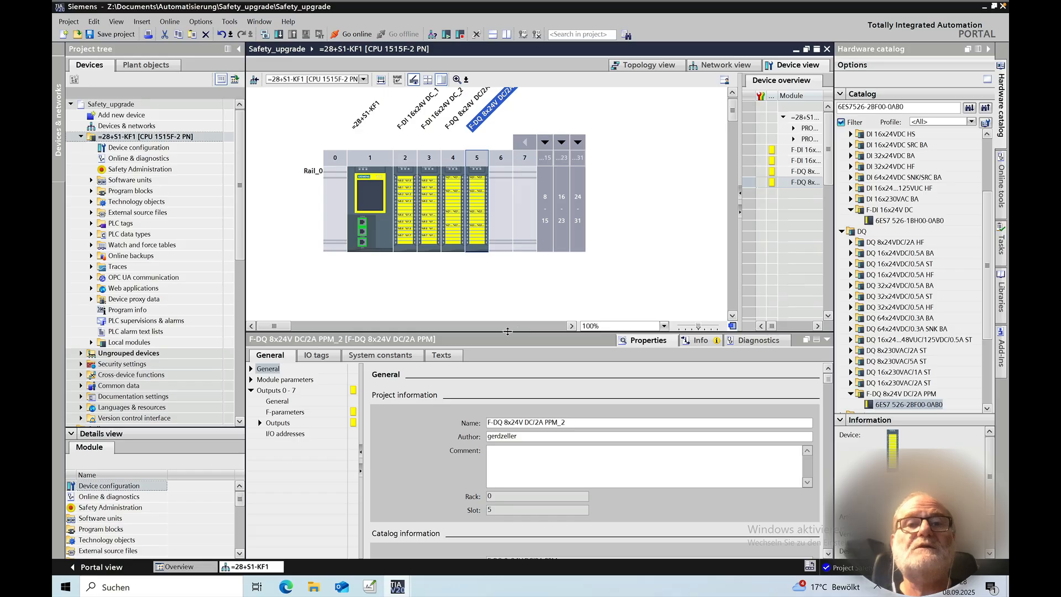
Step: Rename the F-DI module in slot 2 as =28+S1-KF2
{"action": "key", "text": "ctrl+Left"}
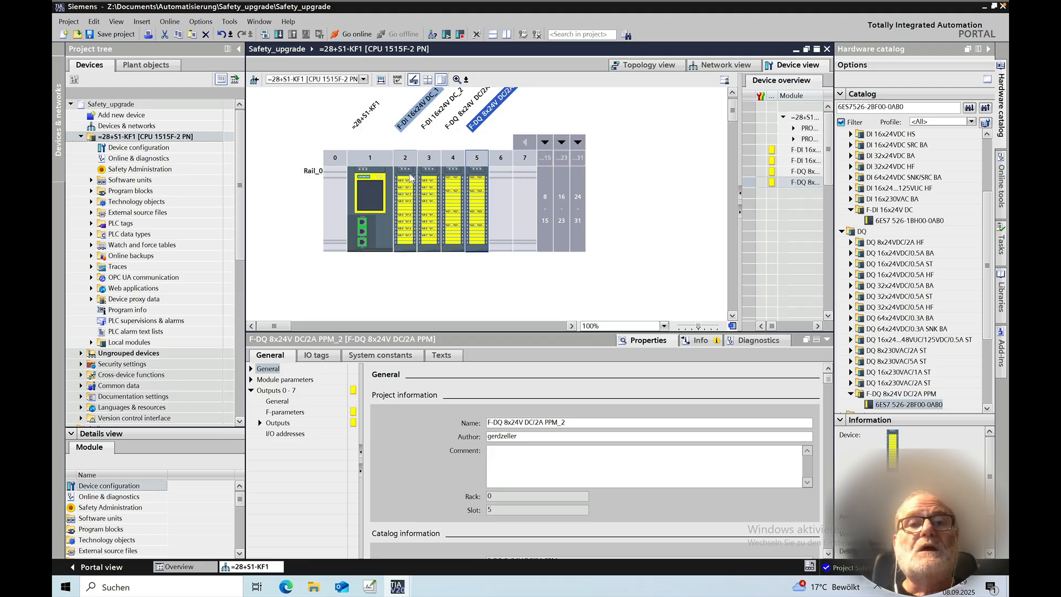
{"action": "left_click", "coordinate": [406, 173]}
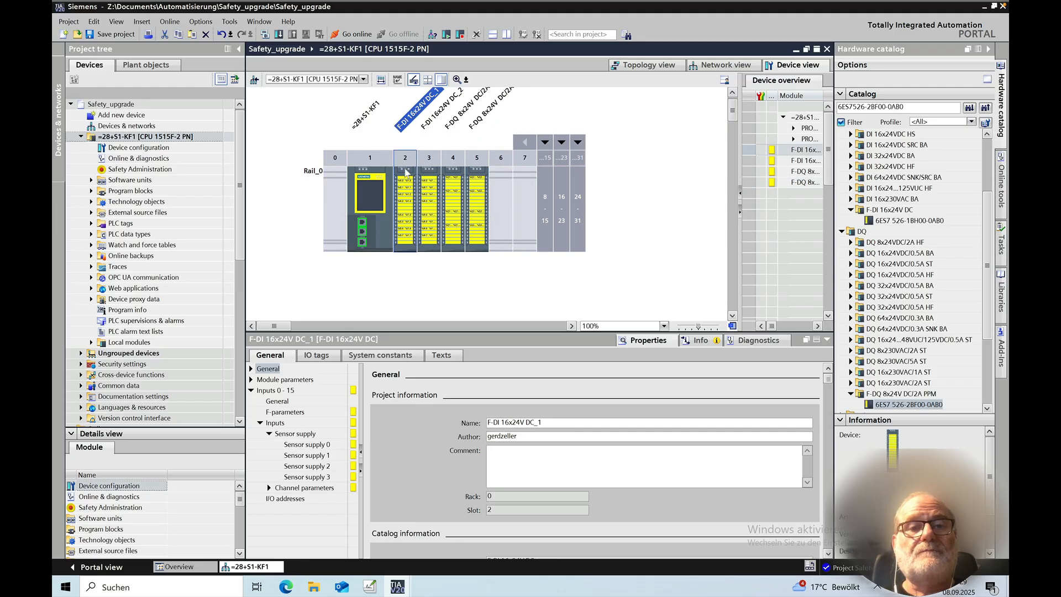
{"action": "left_click", "coordinate": [643, 341]}
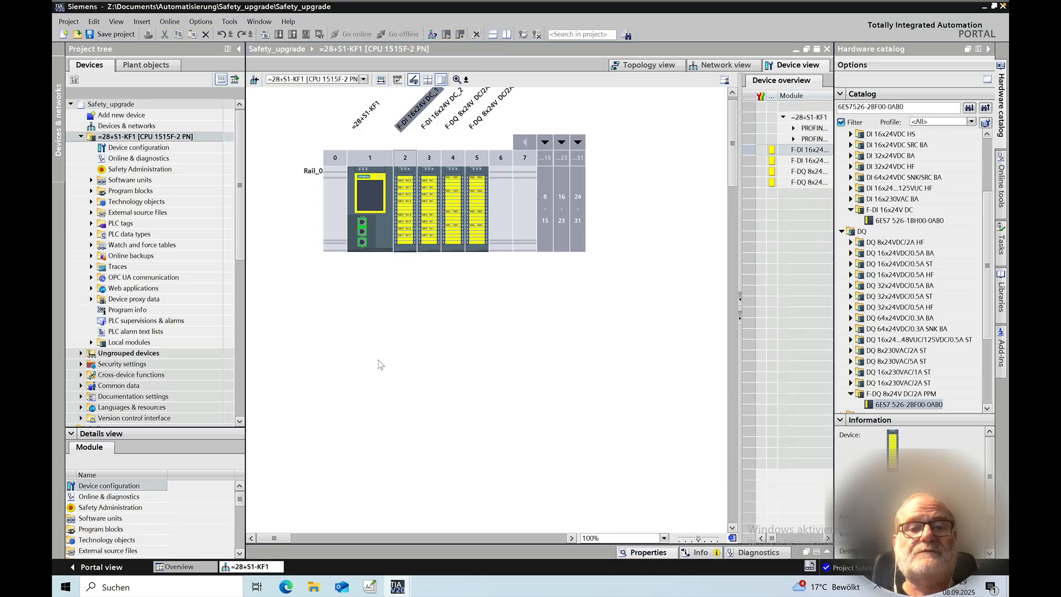
{"action": "left_click", "coordinate": [644, 552]}
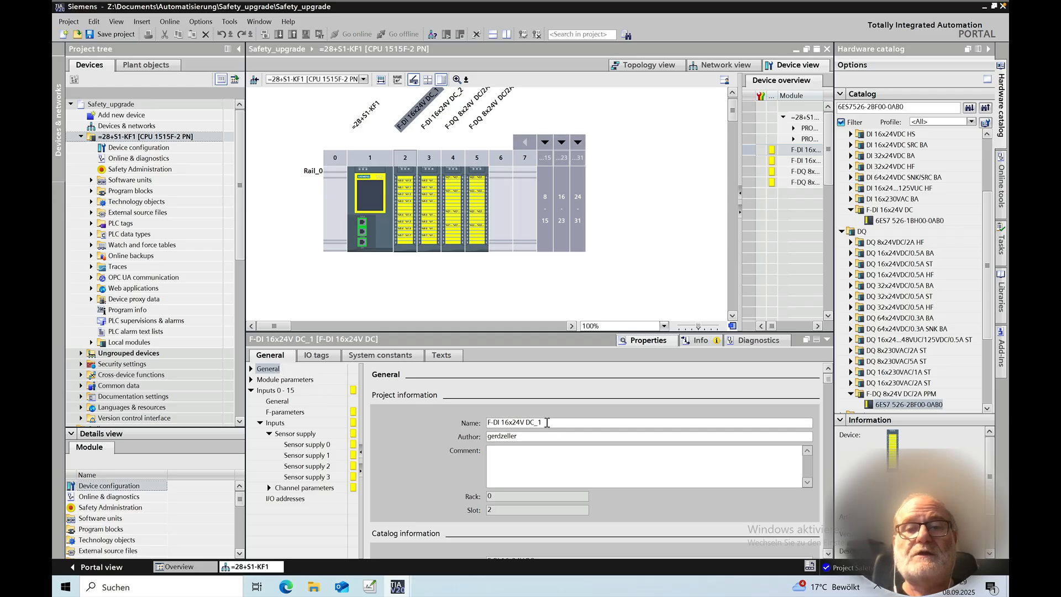
{"action": "left_click_drag", "start_coordinate": [546, 422], "coordinate": [469, 425]}
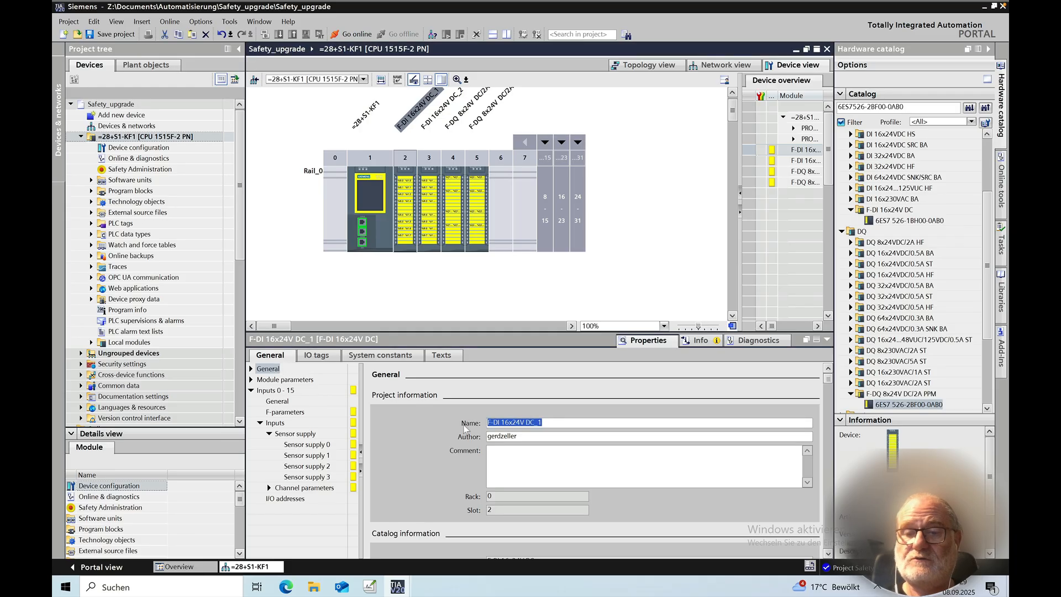
{"action": "type", "text": "=28+S1-KF2"}
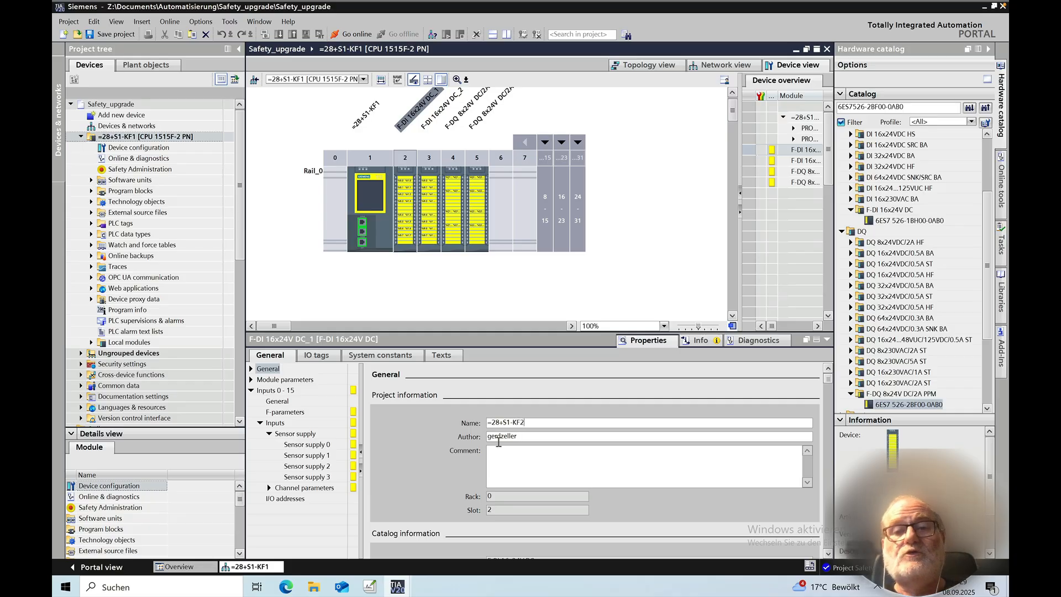
Step: Reuse the slot 2 module's name for the F-DI module in slot 3, changing it to =28+S1-KF3
{"action": "left_click_drag", "start_coordinate": [531, 422], "coordinate": [449, 424]}
{"action": "key", "text": "ctrl+c"}
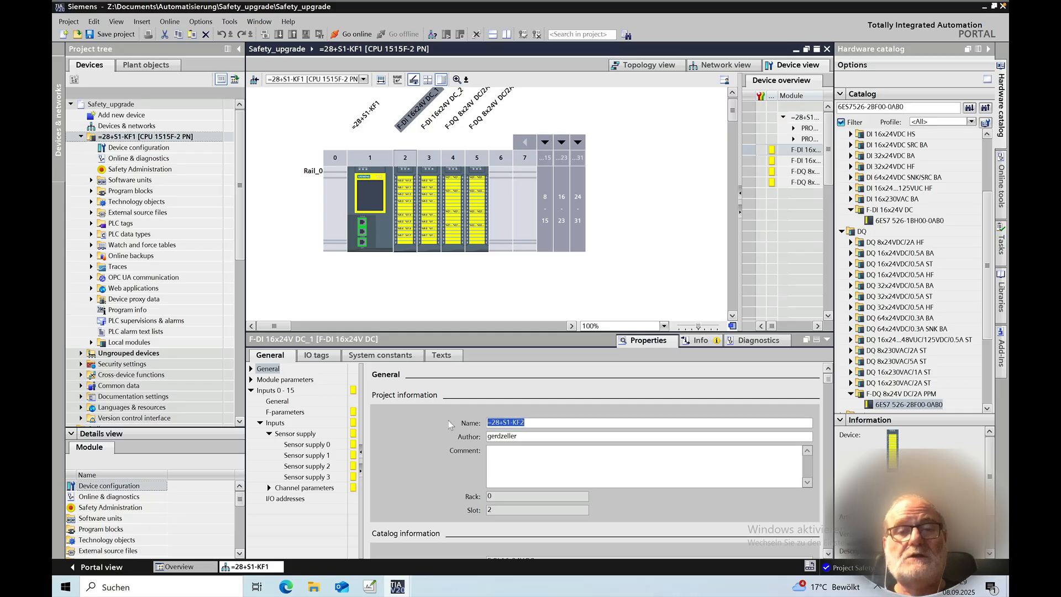
{"action": "left_click", "coordinate": [429, 173]}
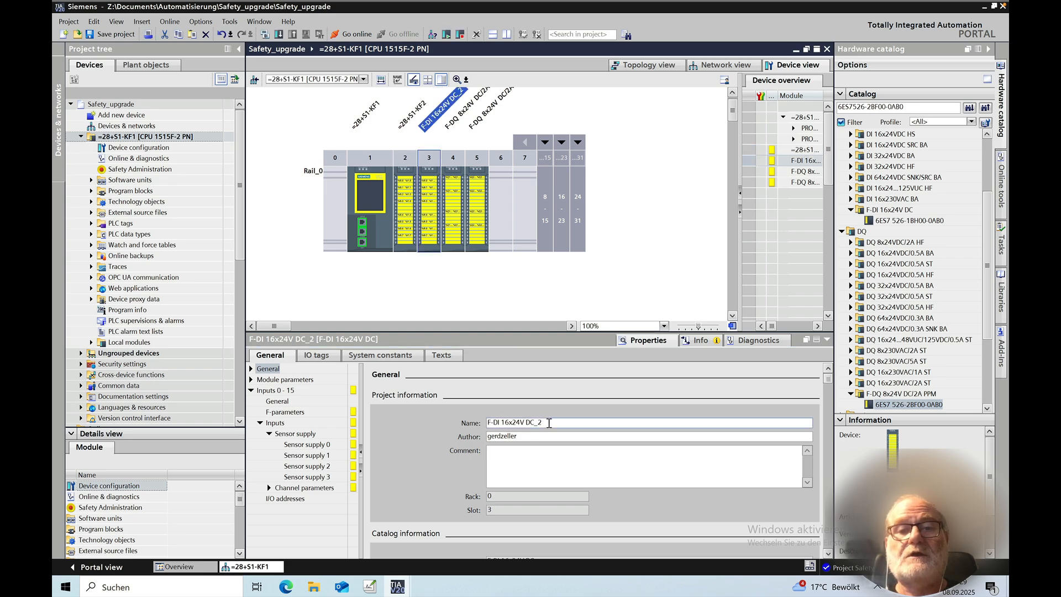
{"action": "left_click_drag", "start_coordinate": [550, 422], "coordinate": [452, 421]}
{"action": "key", "text": "ctrl+v"}
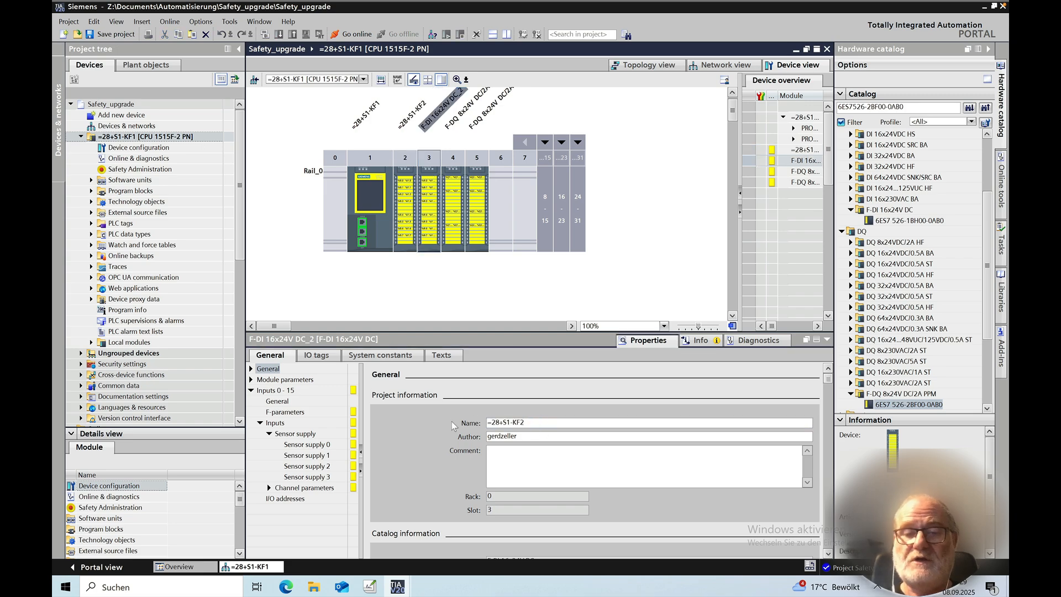
{"action": "key", "text": "BackSpace"}
{"action": "type", "text": "3"}
Step: Paste the copied name =28+S1-KF2 as the name of the F-DQ module in slot 4
{"action": "left_click", "coordinate": [453, 226]}
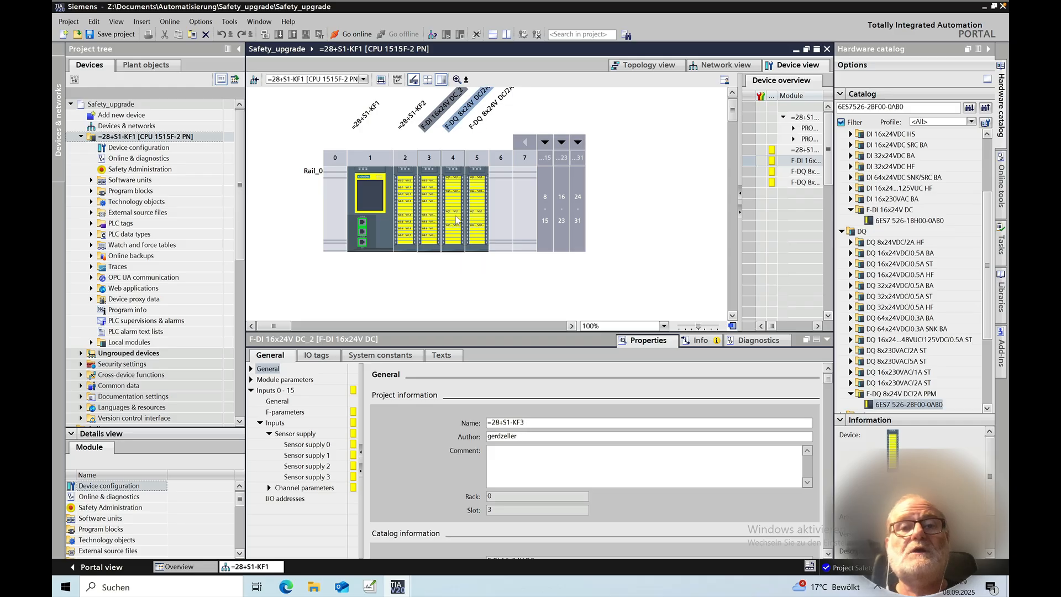
{"action": "left_click_drag", "start_coordinate": [576, 421], "coordinate": [415, 422]}
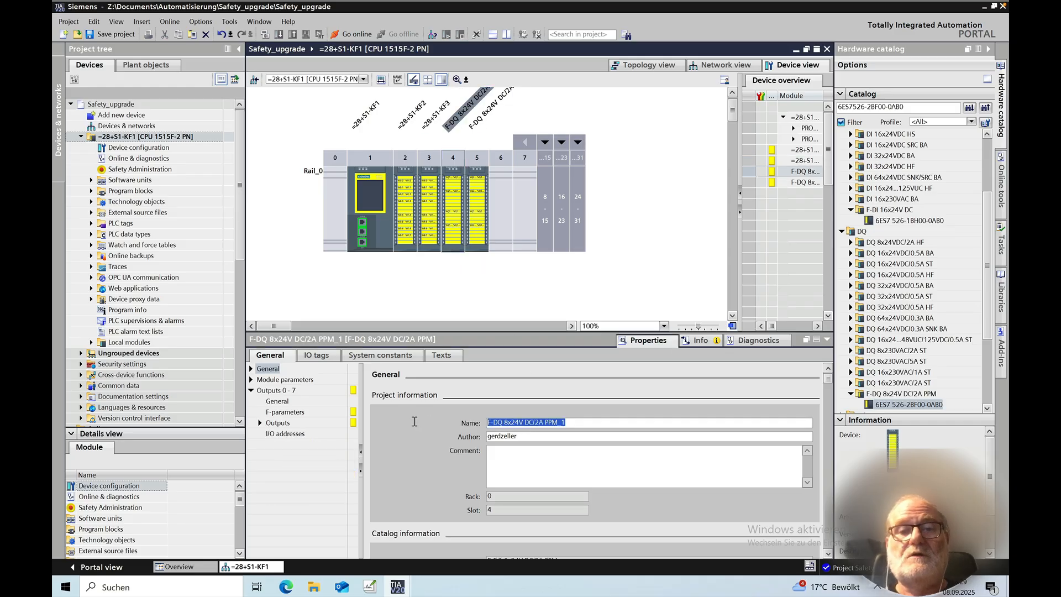
{"action": "key", "text": "ctrl+v"}
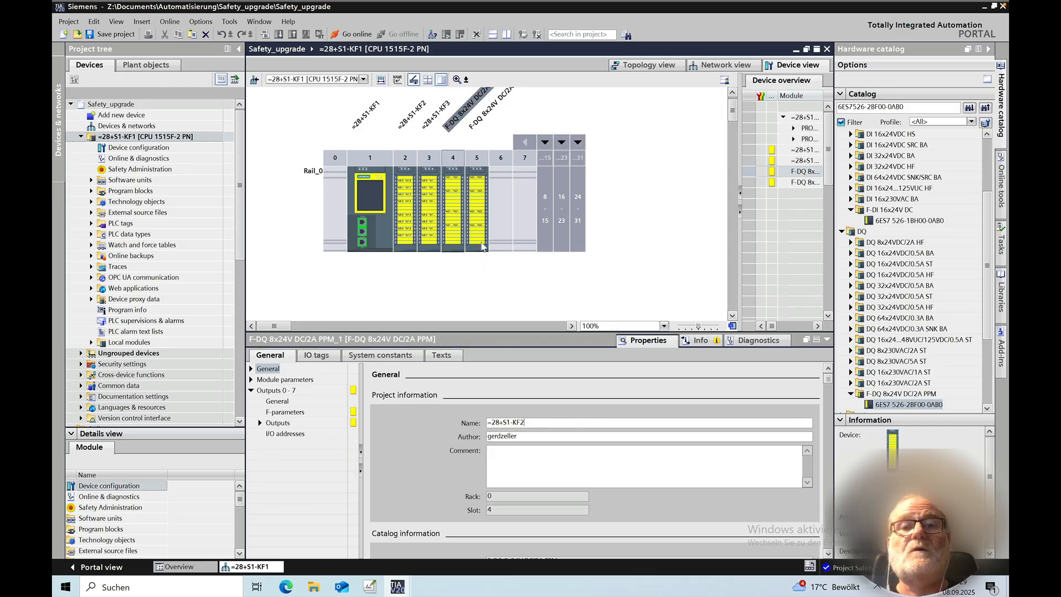
{"action": "key", "text": "Return"}
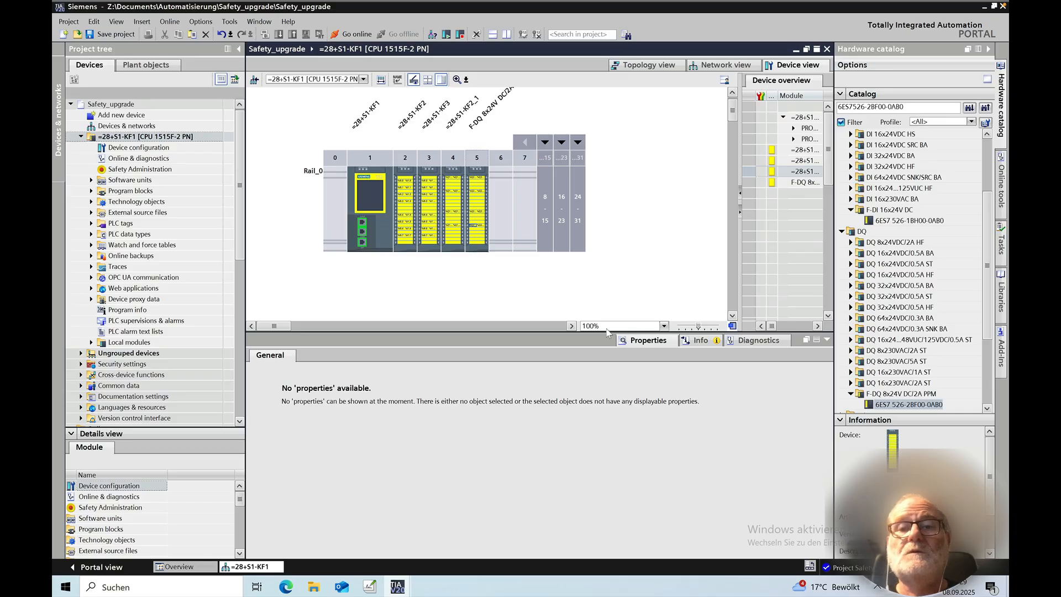
Step: Rename the F-DQ module in slot 5 as =28+S1-KF5, reusing the copied module name
{"action": "left_click", "coordinate": [479, 177]}
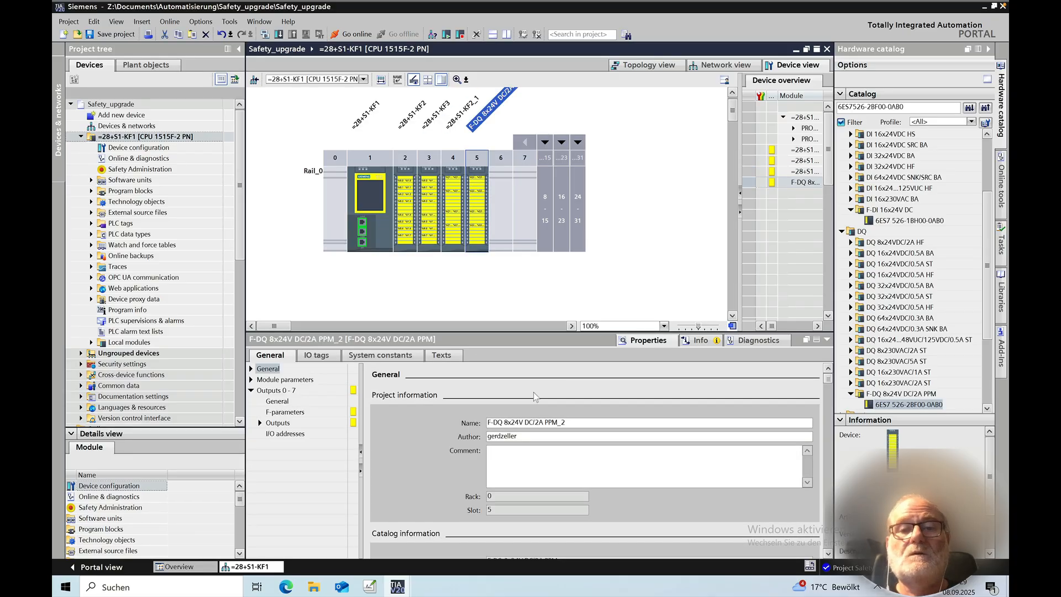
{"action": "left_click_drag", "start_coordinate": [564, 423], "coordinate": [462, 423]}
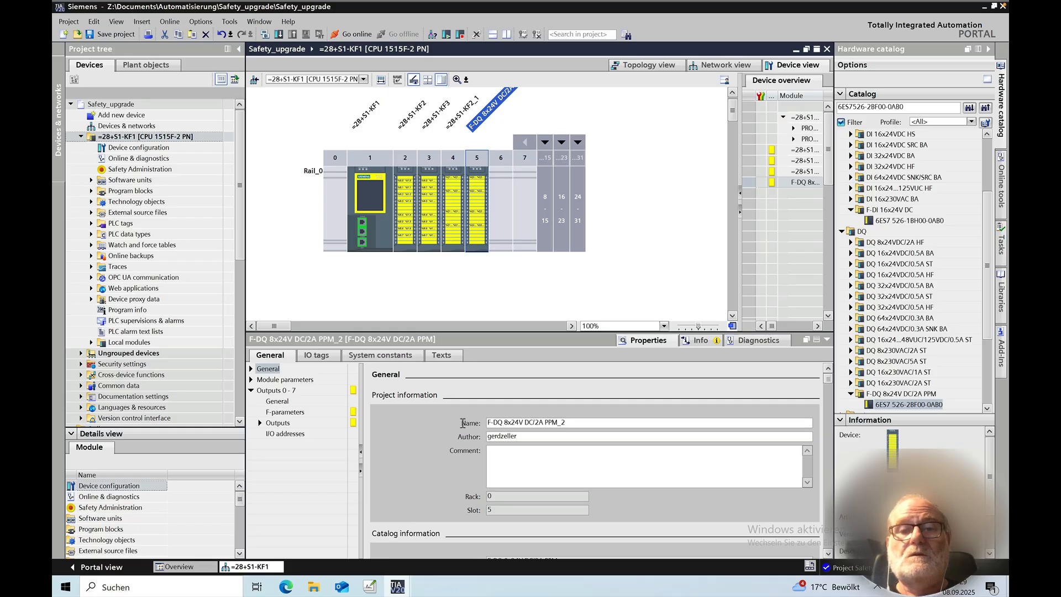
{"action": "key", "text": "ctrl+v"}
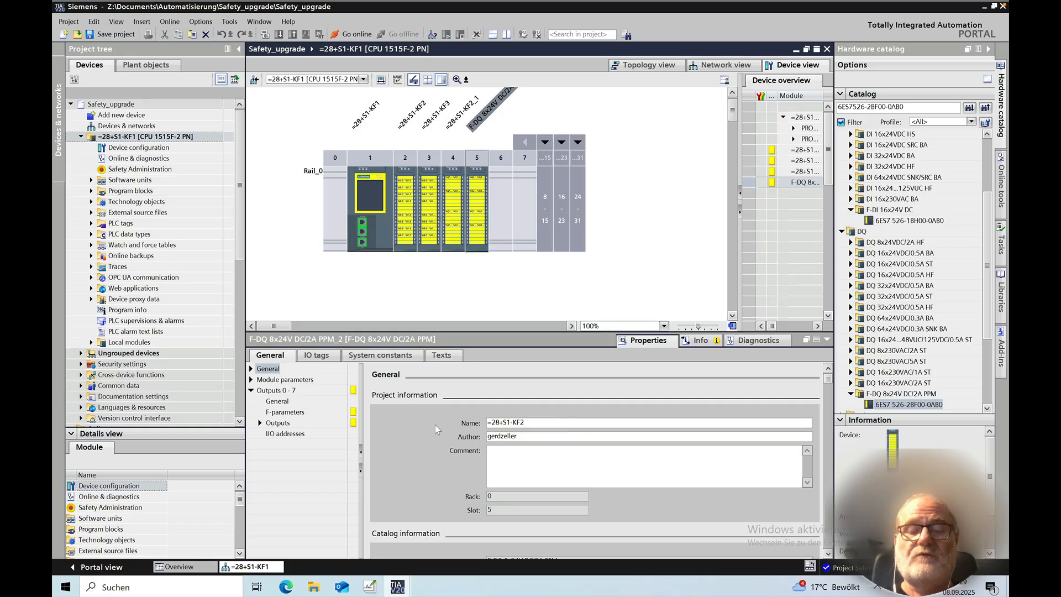
{"action": "key", "text": "BackSpace"}
{"action": "type", "text": "5"}
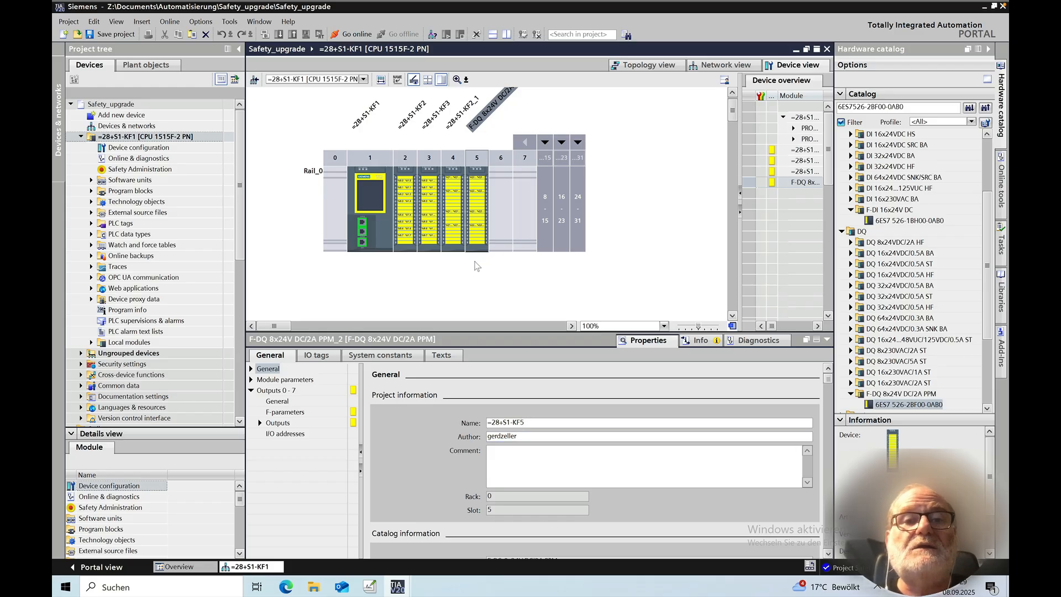
Step: Look up the -A2 module's input addresses in the 25-370_Tesla_Safety_Upgrade.pdf diagram and set the slot 2 F-DI module's input start address to 400
{"action": "left_click", "coordinate": [408, 246]}
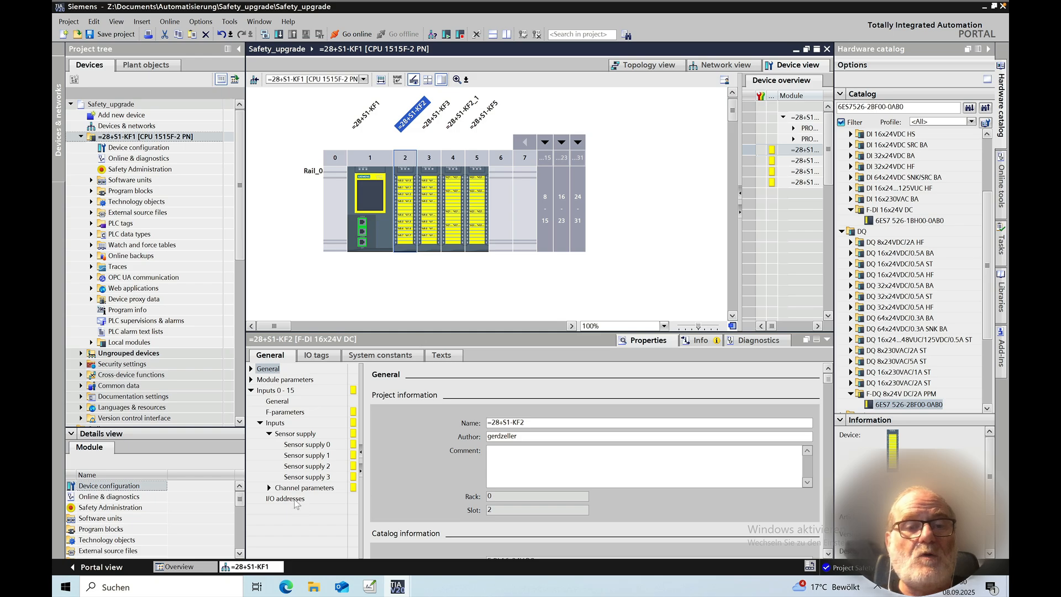
{"action": "key", "text": "ctrl+Left"}
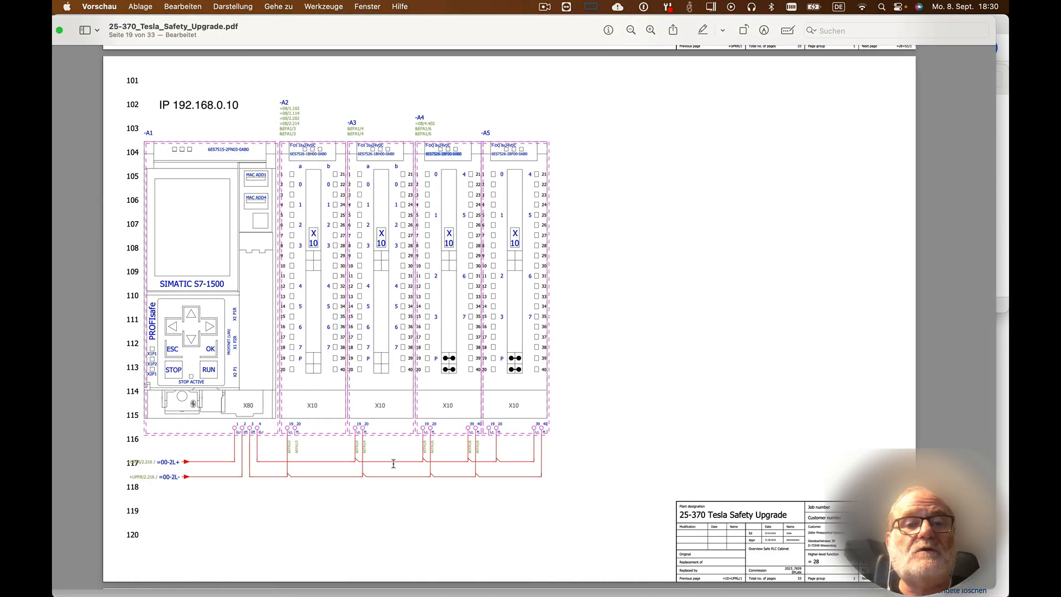
{"action": "scroll", "coordinate": [393, 463], "scroll_direction": "down", "scroll_amount": 5}
{"action": "scroll", "coordinate": [393, 463], "scroll_direction": "down", "scroll_amount": 10}
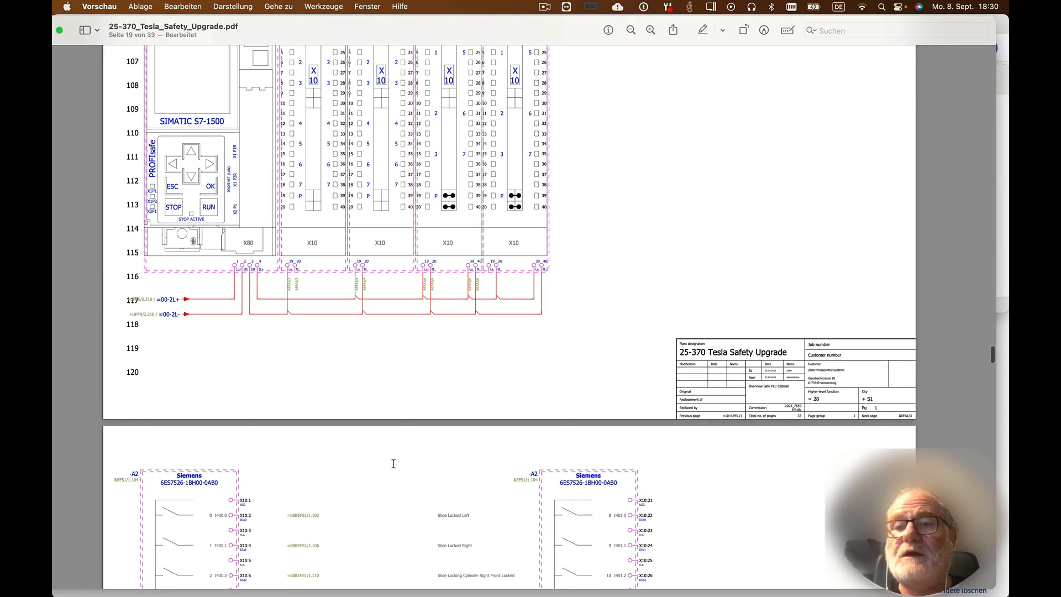
{"action": "scroll", "coordinate": [394, 463], "scroll_direction": "down", "scroll_amount": 2}
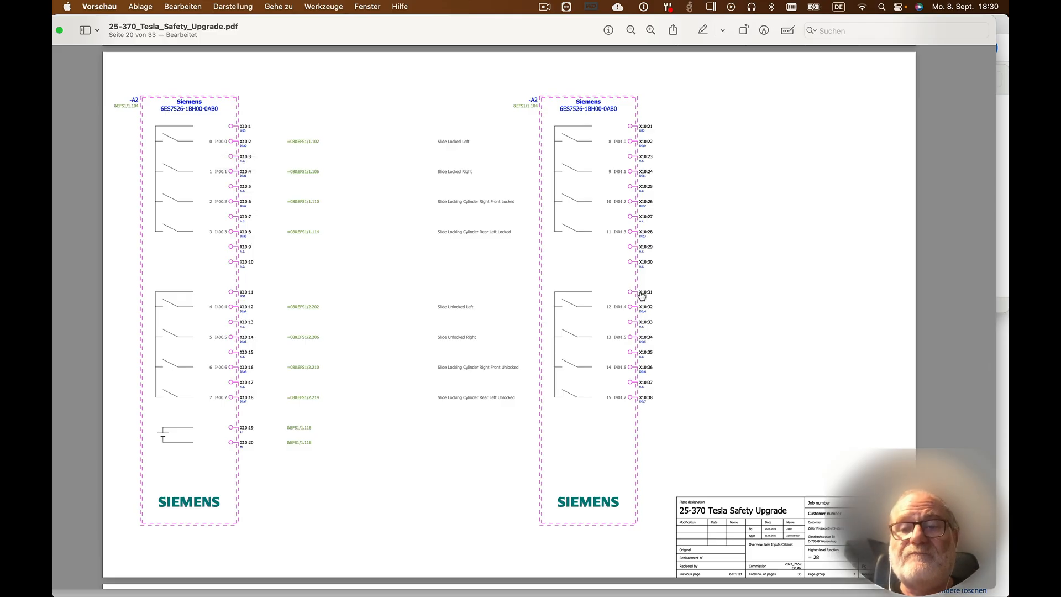
{"action": "key", "text": "ctrl+Right"}
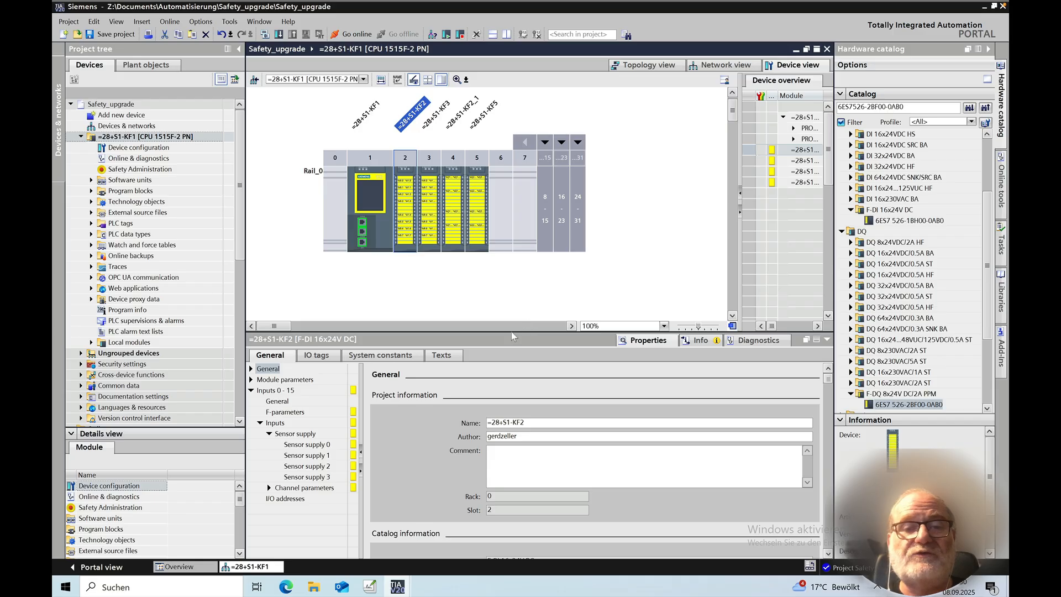
{"action": "left_click", "coordinate": [291, 499]}
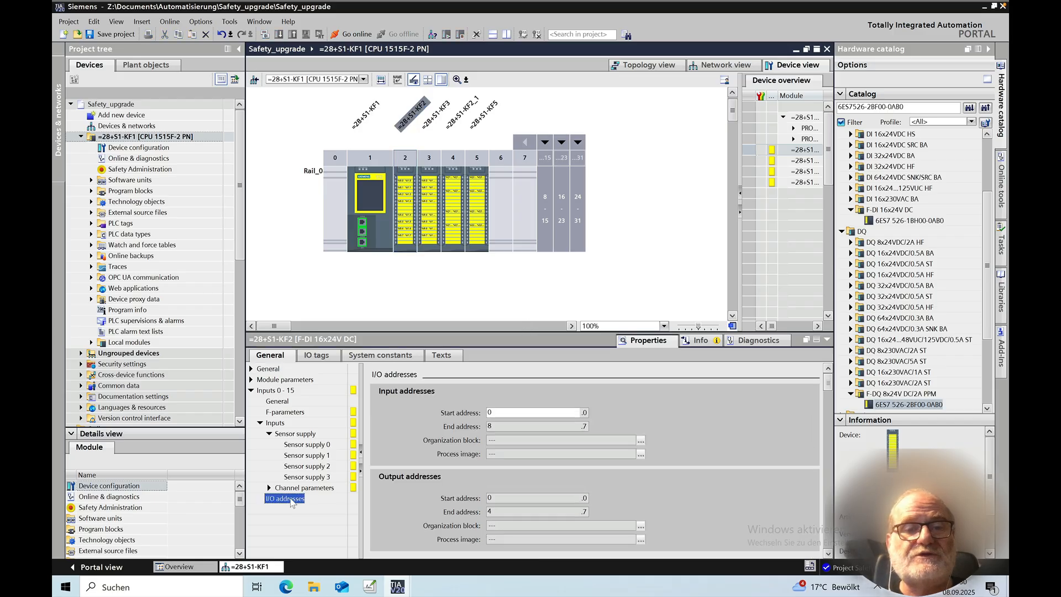
{"action": "left_click", "coordinate": [516, 414]}
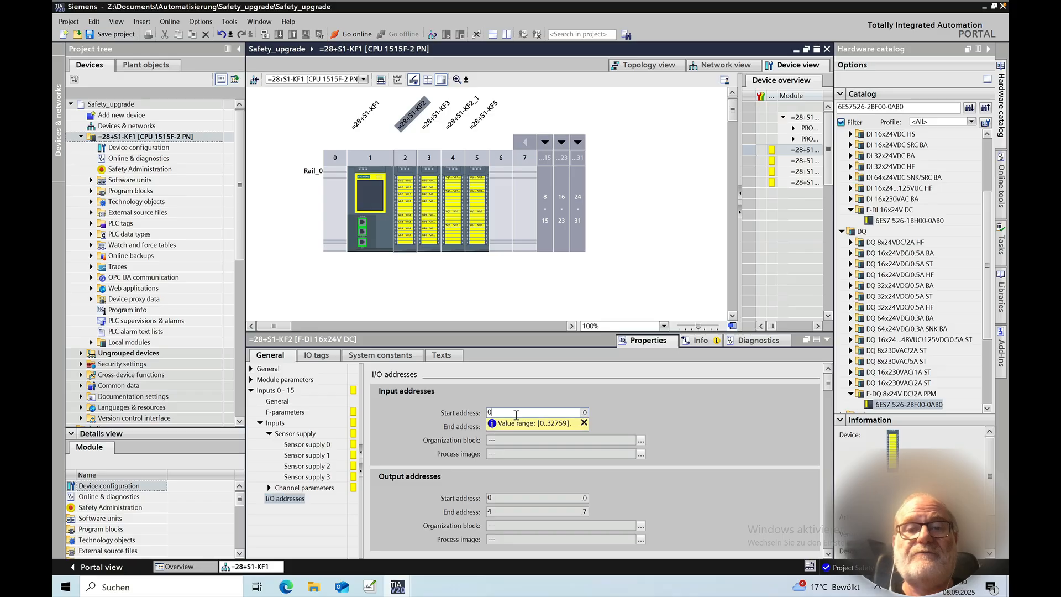
{"action": "key", "text": "BackSpace"}
{"action": "type", "text": "400"}
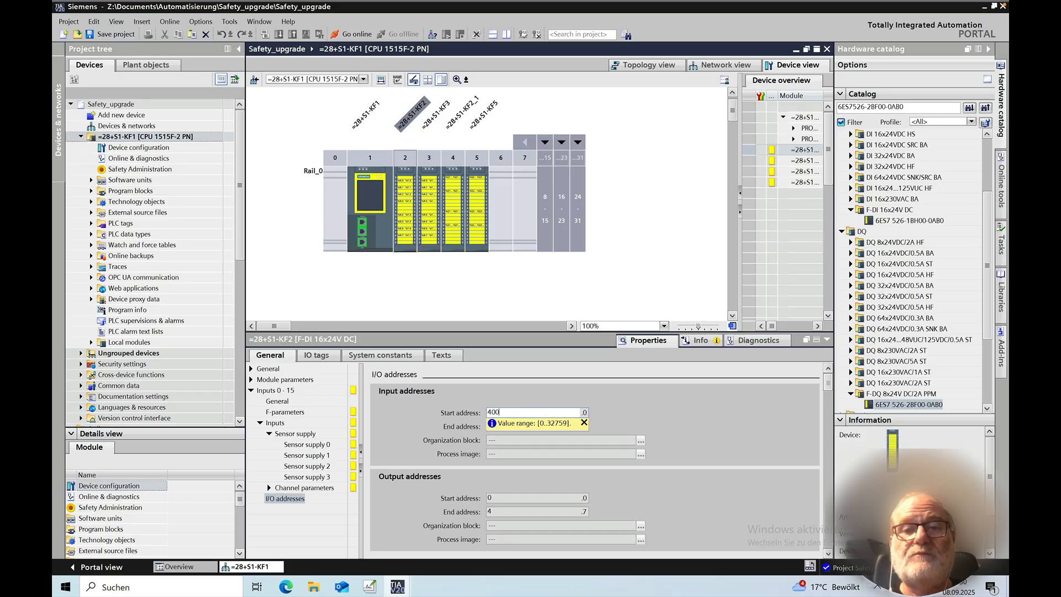
{"action": "key", "text": "Return"}
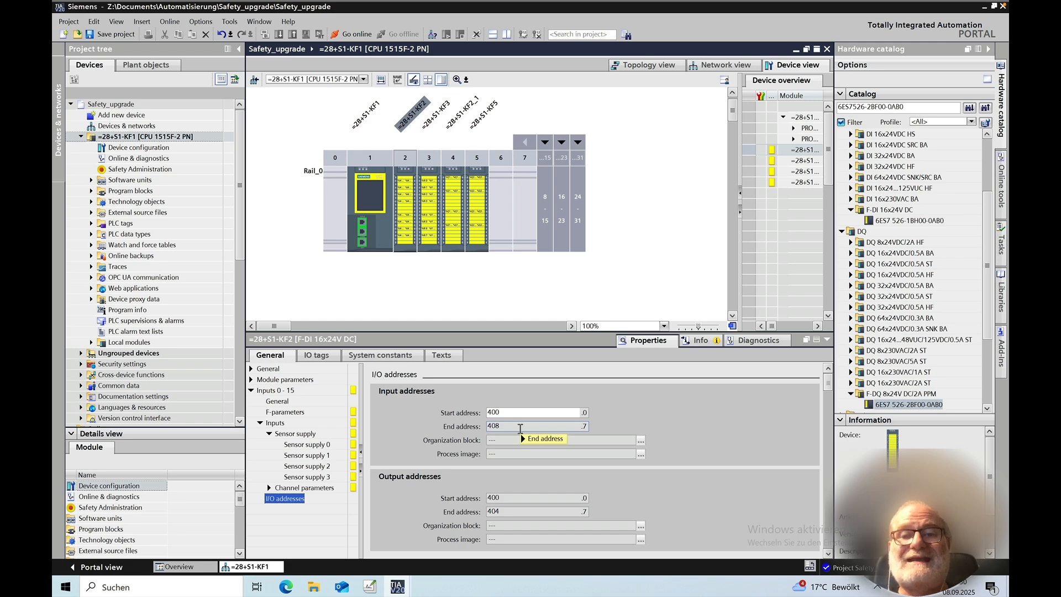
{"action": "mouse_move", "coordinate": [543, 427]}
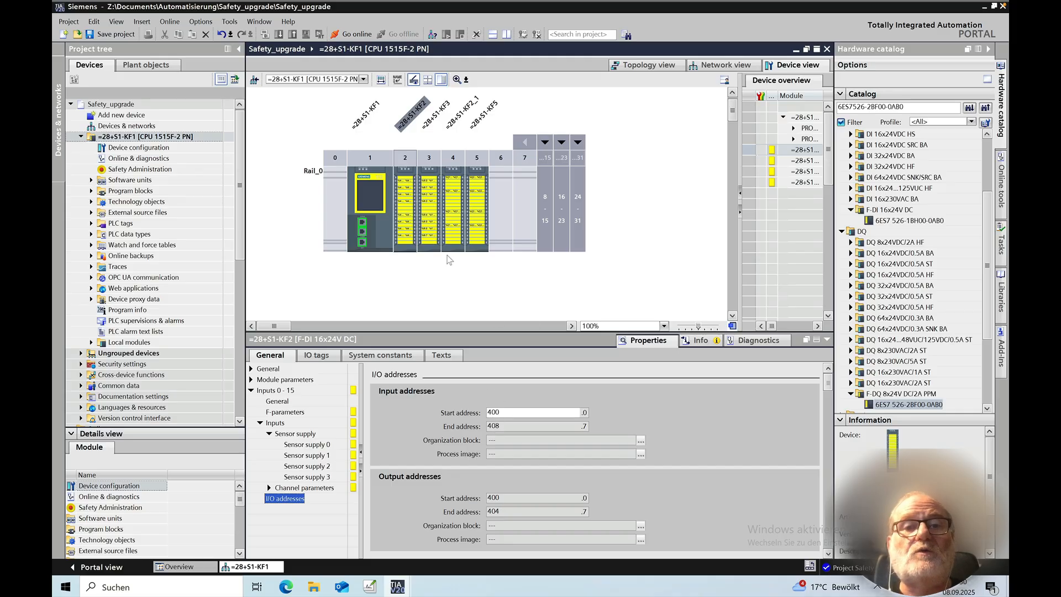
Step: Set the input start address of the F-DI module =28+S1-KF3 in slot 3 to 410
{"action": "left_click", "coordinate": [450, 288]}
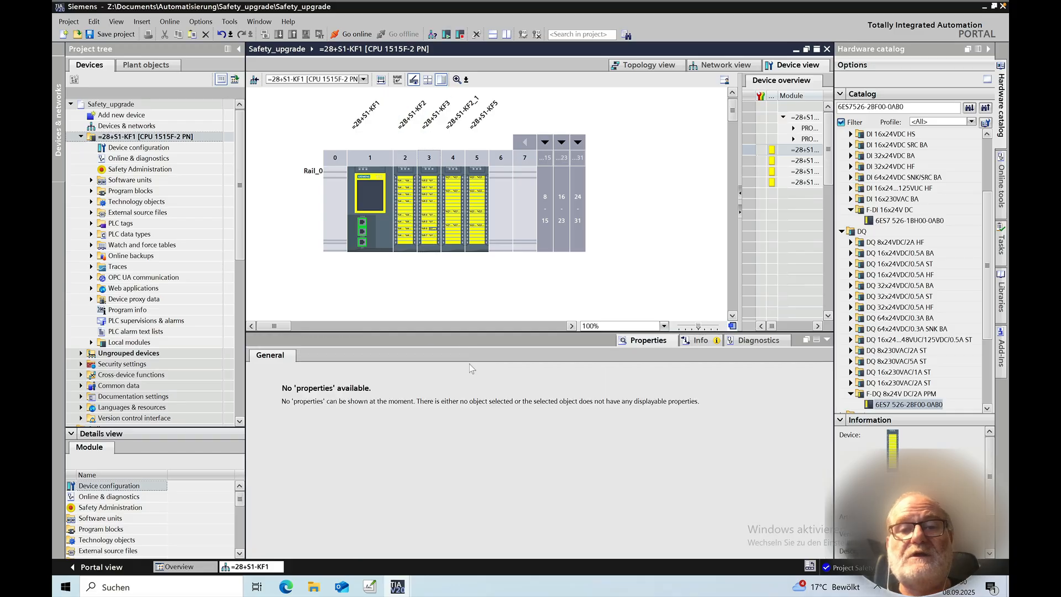
{"action": "left_click", "coordinate": [426, 182]}
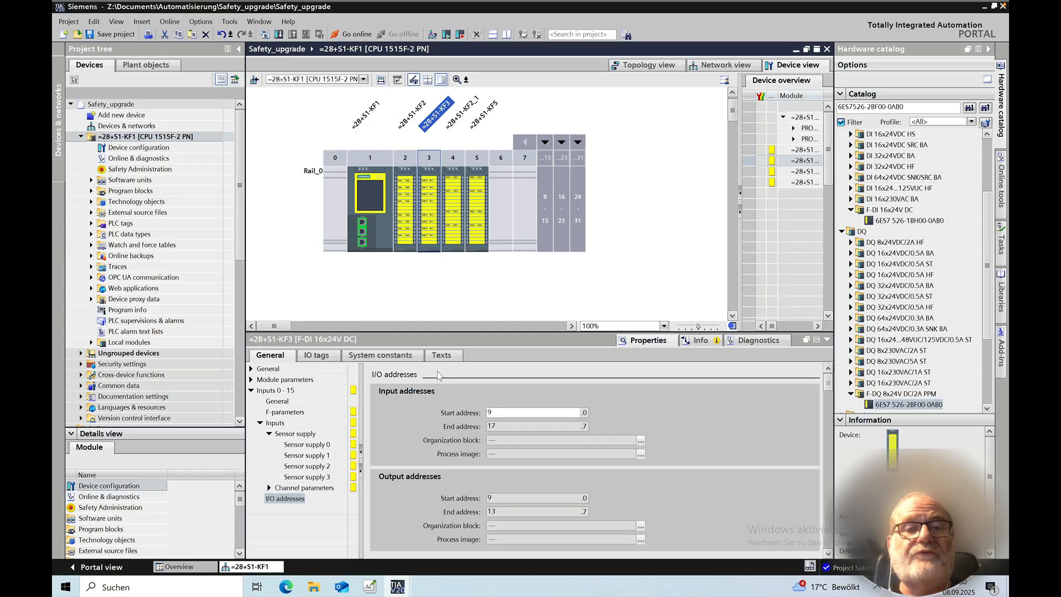
{"action": "double_click", "coordinate": [520, 412]}
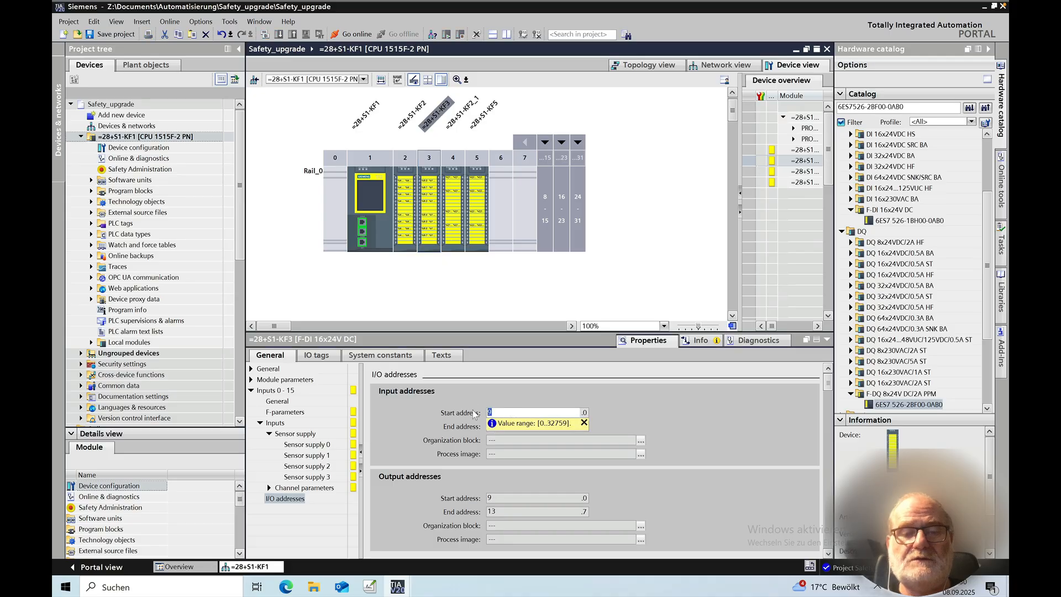
{"action": "type", "text": "410"}
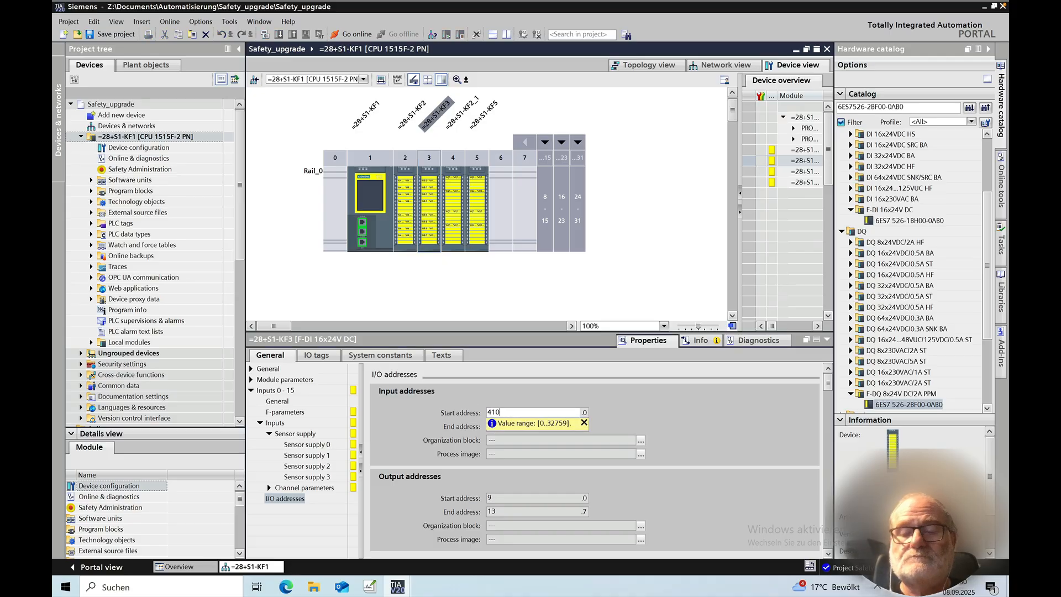
{"action": "key", "text": "Return"}
Step: Rename the F-DQ module in slot 4 as =28+S1-KF4
{"action": "left_click", "coordinate": [451, 185]}
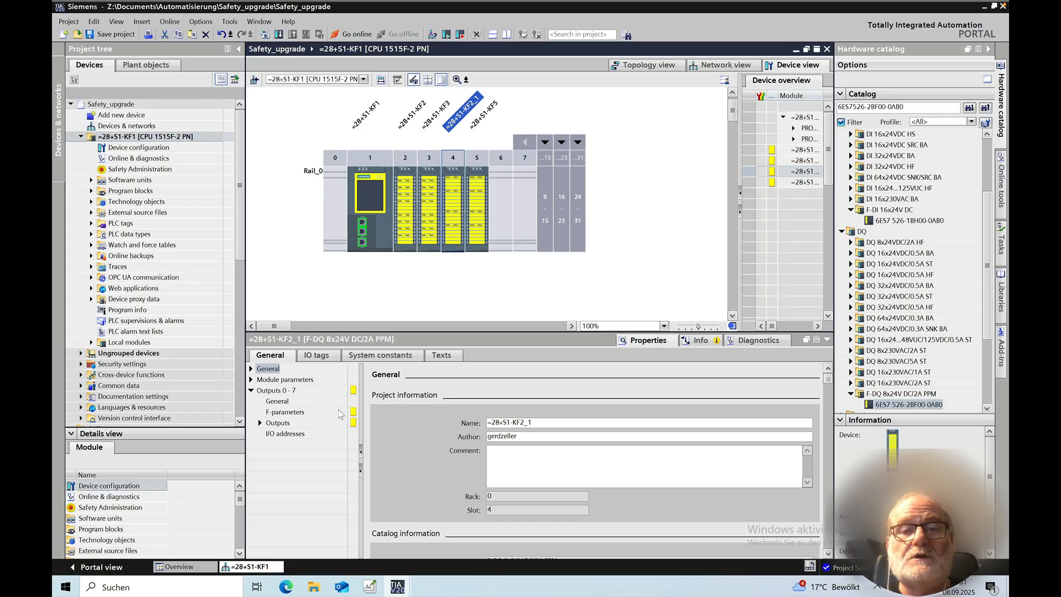
{"action": "left_click", "coordinate": [542, 423]}
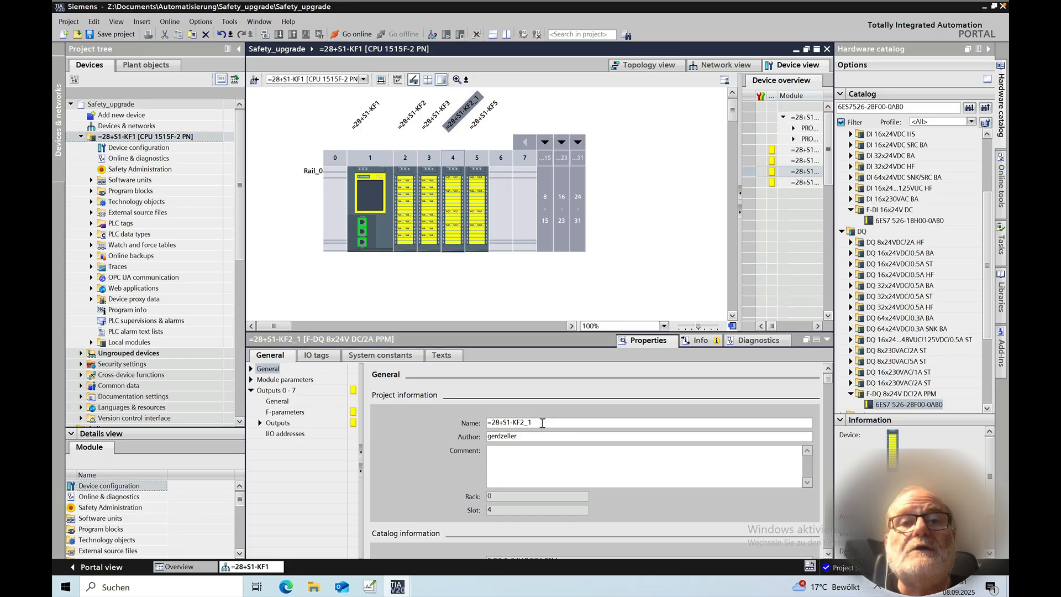
{"action": "key", "text": "BackSpace"}
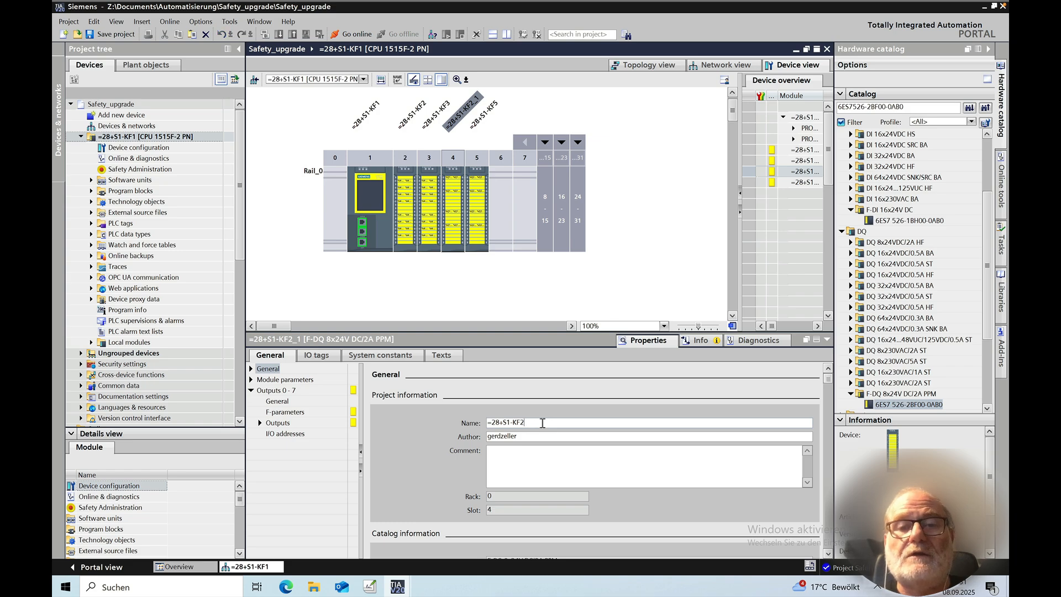
{"action": "key", "text": "BackSpace"}
{"action": "type", "text": "4"}
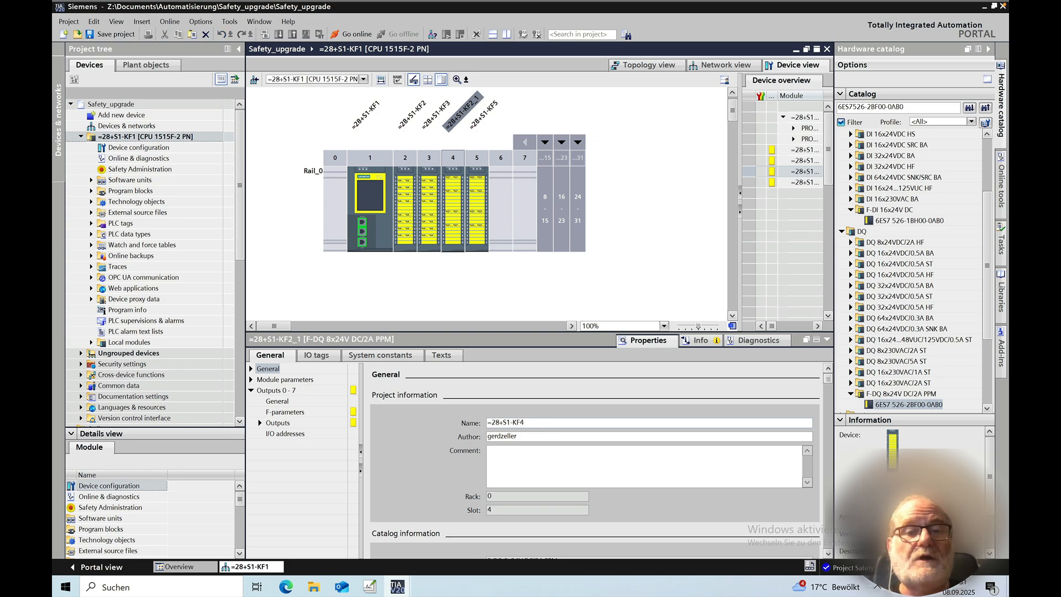
{"action": "left_click", "coordinate": [288, 442]}
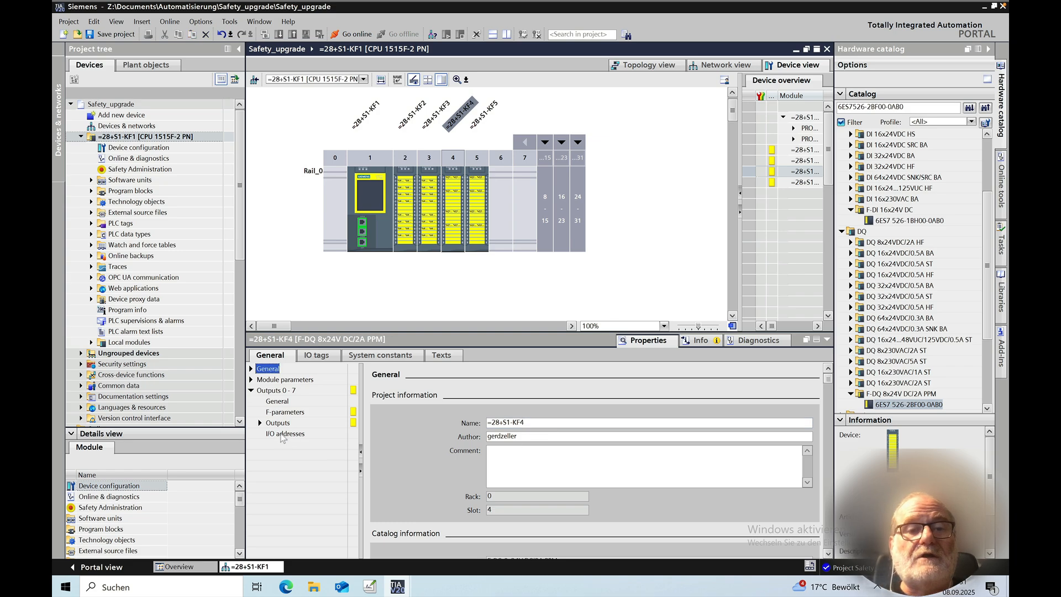
Step: Set the input start address of the F-DQ module =28+S1-KF4 to 430
{"action": "left_click", "coordinate": [283, 434]}
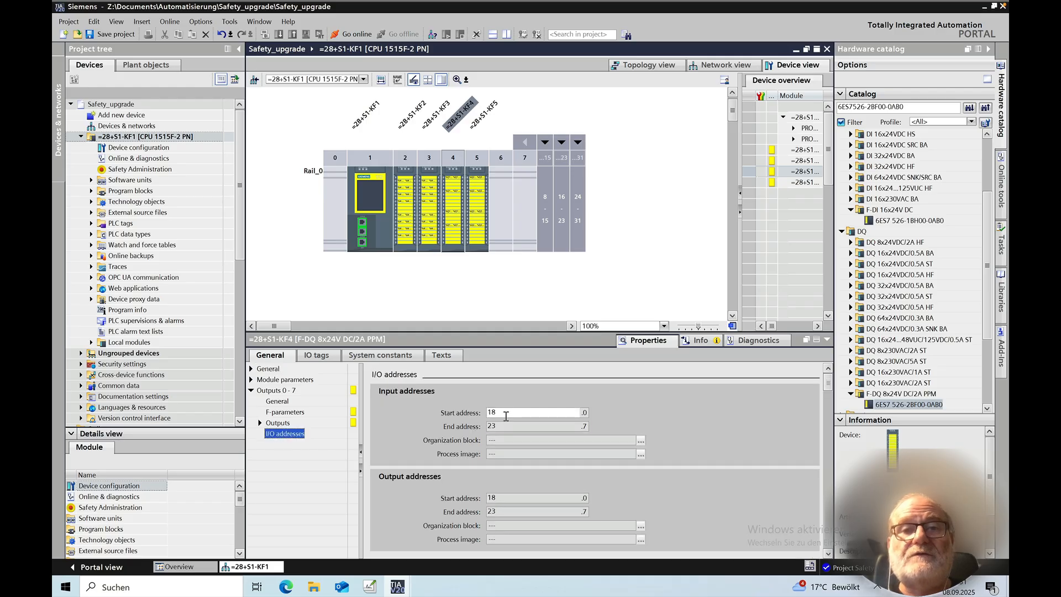
{"action": "double_click", "coordinate": [509, 412]}
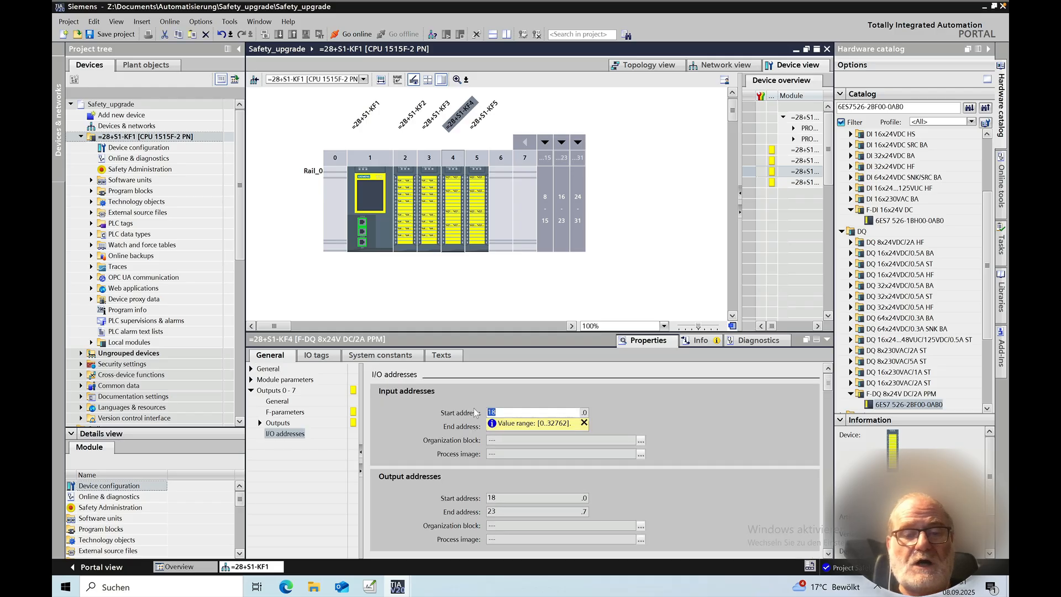
{"action": "type", "text": "430"}
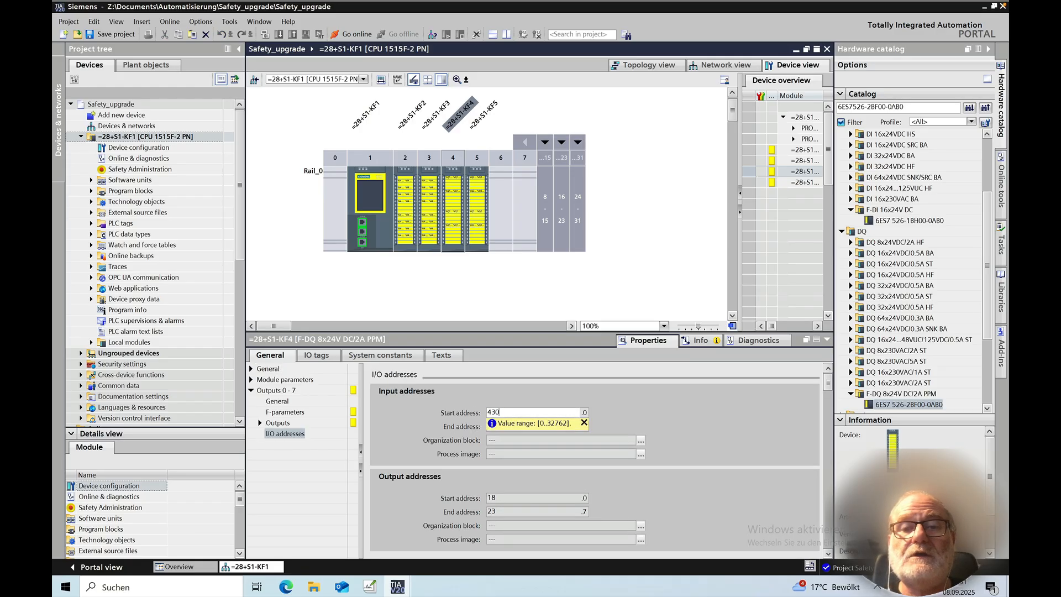
{"action": "key", "text": "Return"}
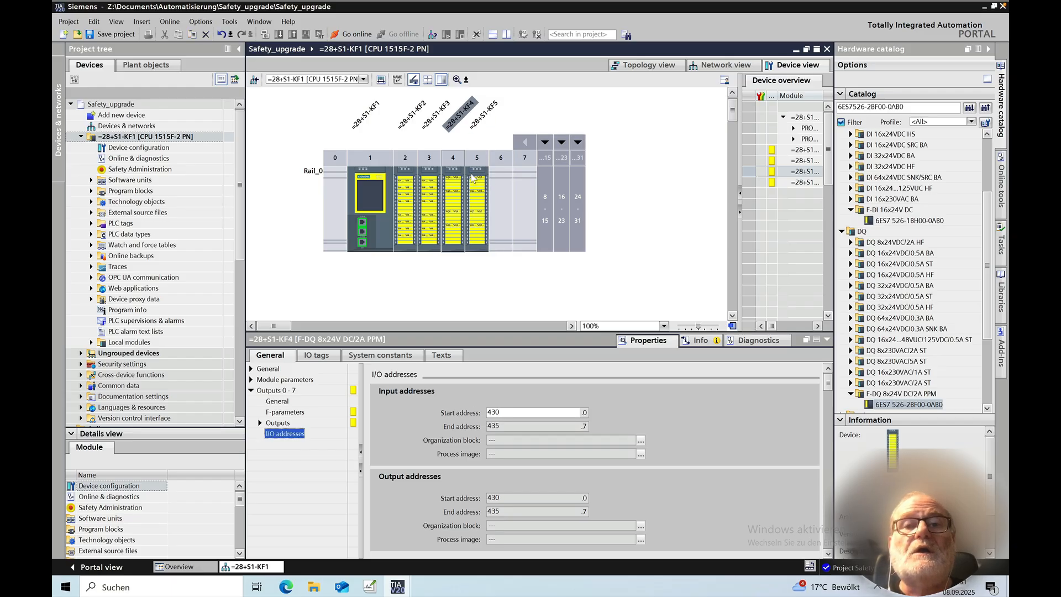
Step: Set the input start address of the F-DQ module =28+S1-KF5 in slot 5 to 440 and open its F-parameters
{"action": "left_click", "coordinate": [472, 178]}
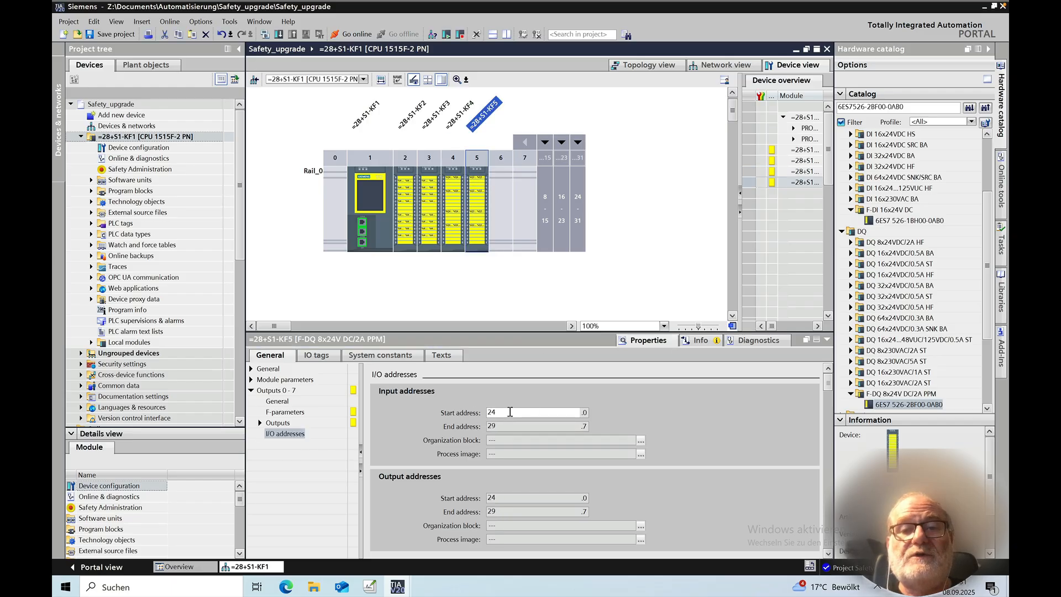
{"action": "left_click", "coordinate": [510, 411]}
{"action": "type", "text": "440"}
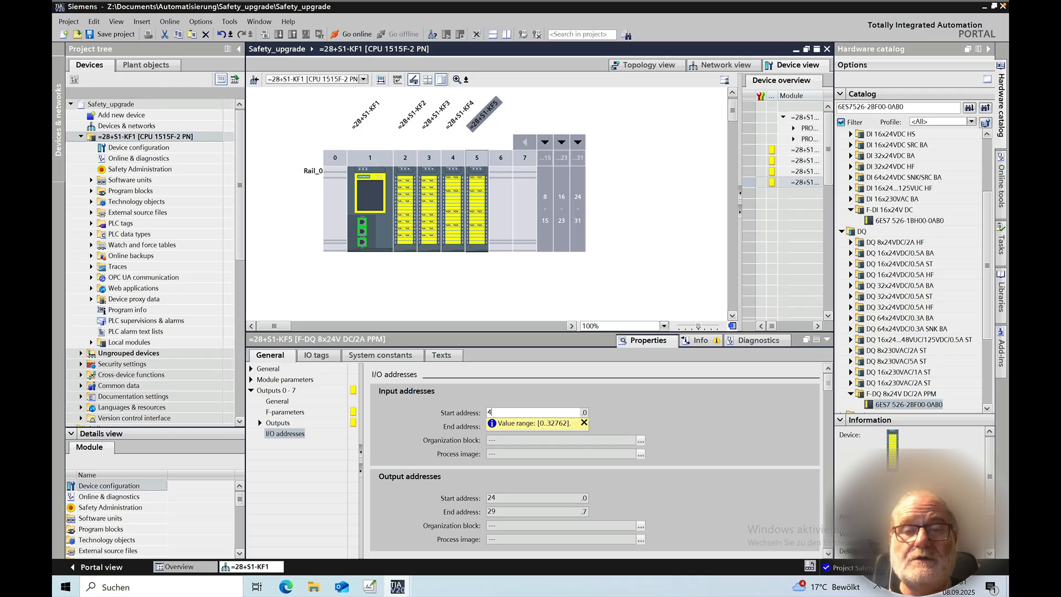
{"action": "key", "text": "Return"}
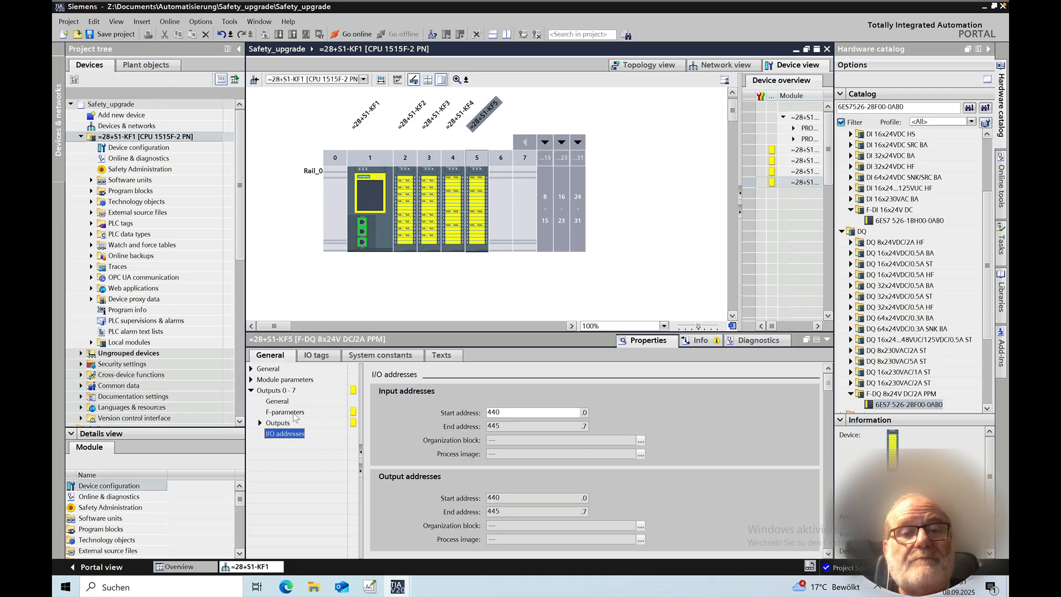
{"action": "left_click", "coordinate": [292, 413]}
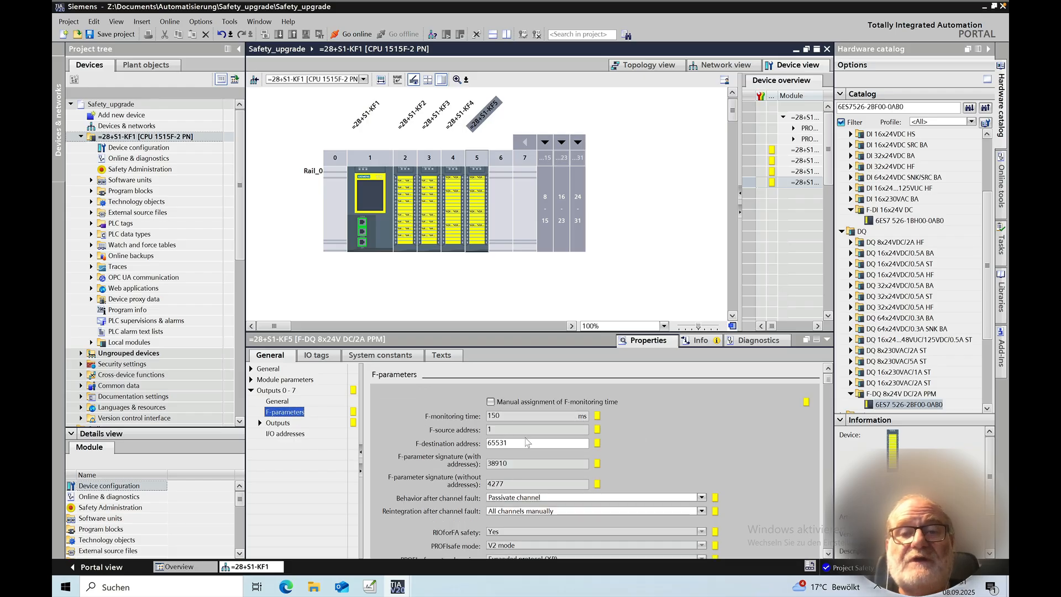